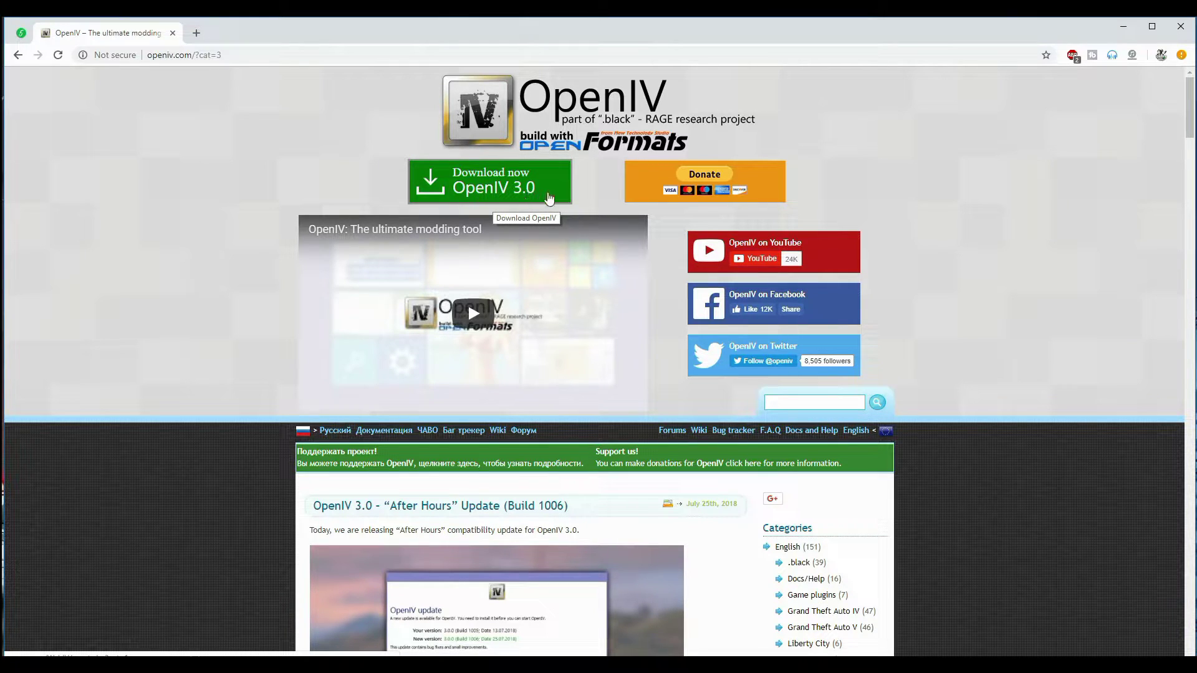
Cancel saving the OpenIV 3.0 installer to the Desktop and minimise the browser
{"action": "left_click", "coordinate": [533, 189]}
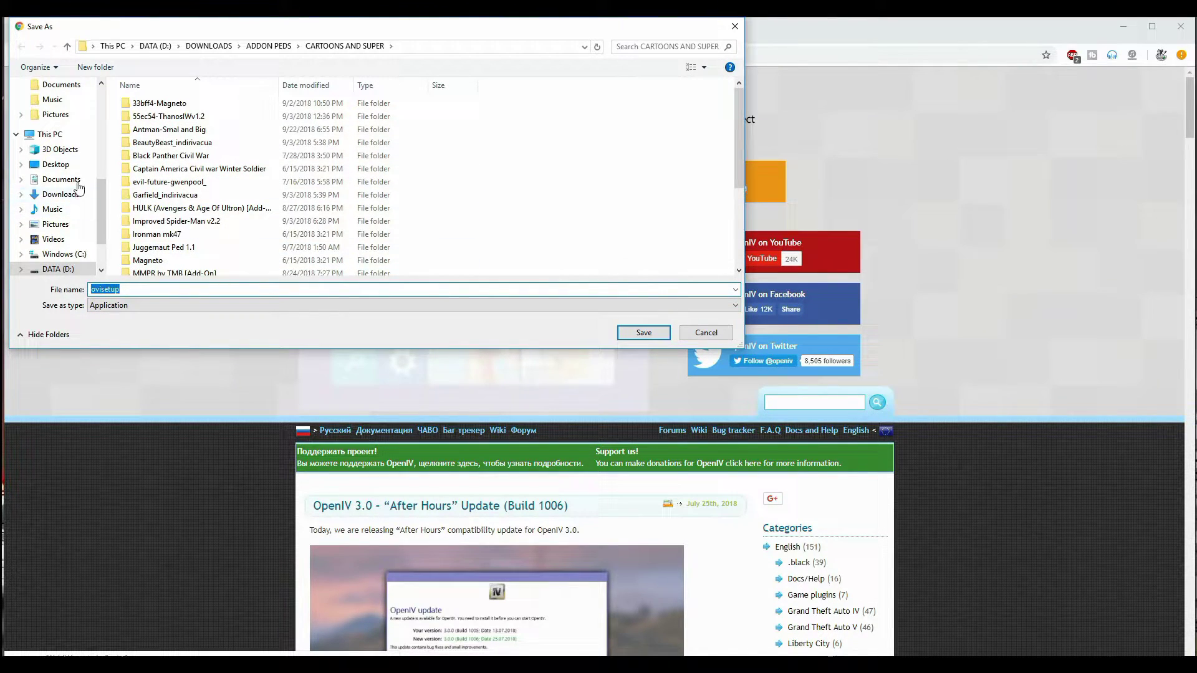
{"action": "left_click", "coordinate": [58, 165]}
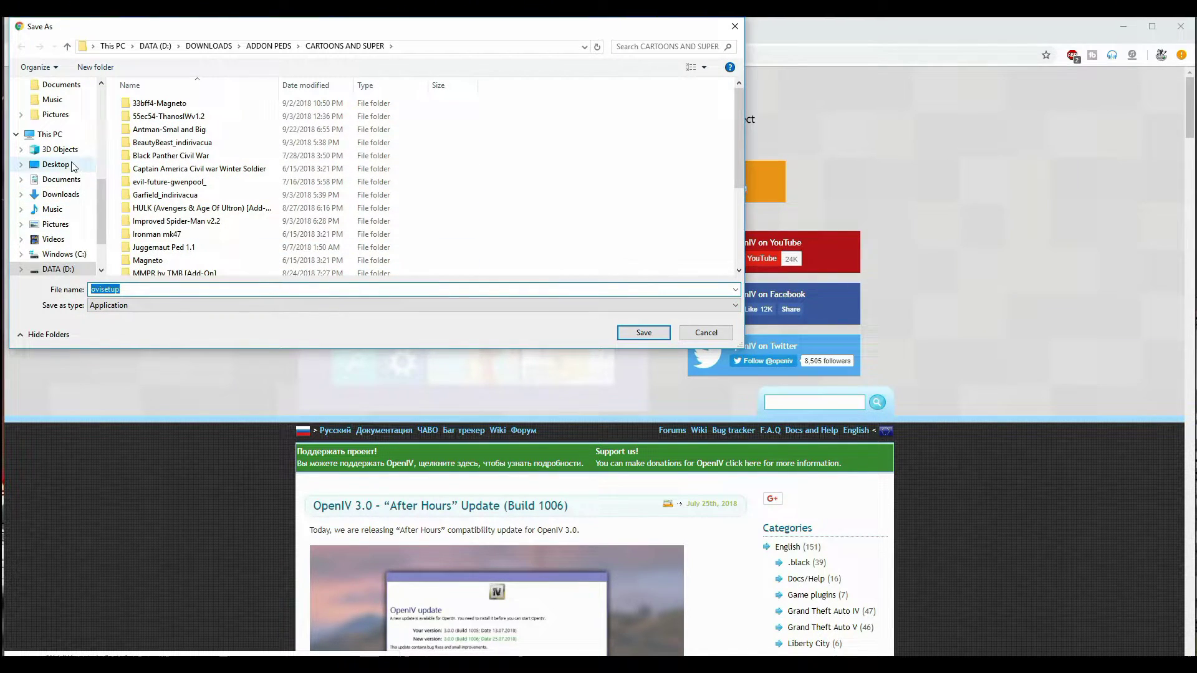
{"action": "left_click", "coordinate": [714, 334]}
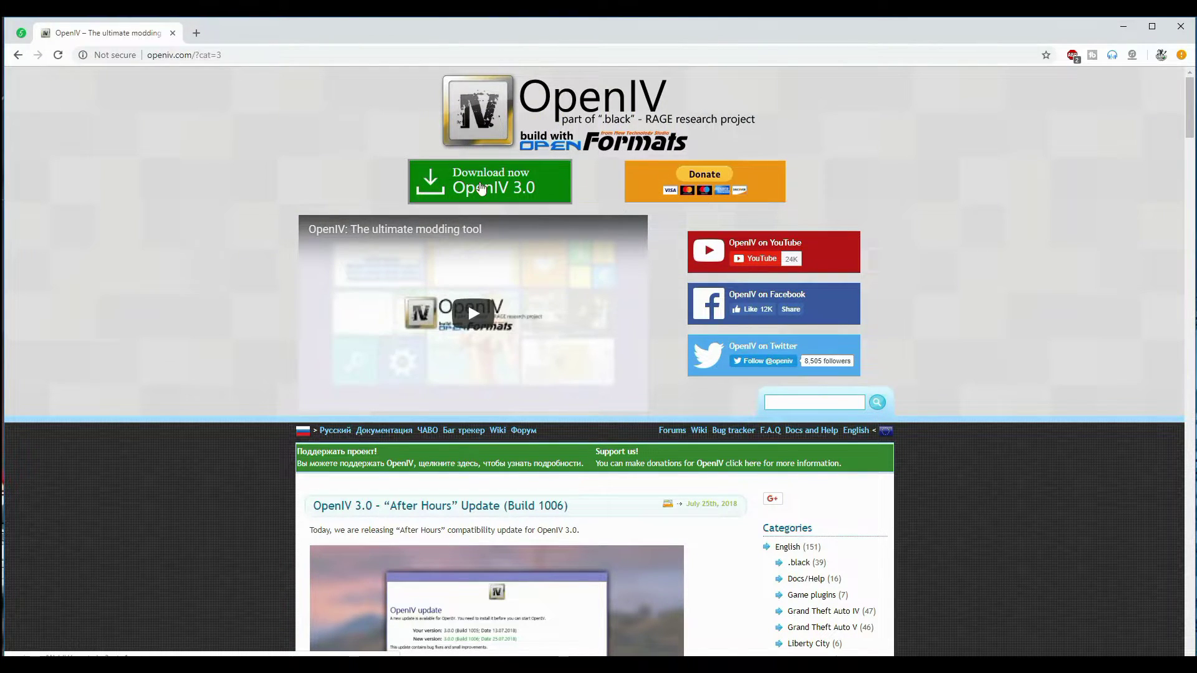
{"action": "left_click", "coordinate": [1124, 27]}
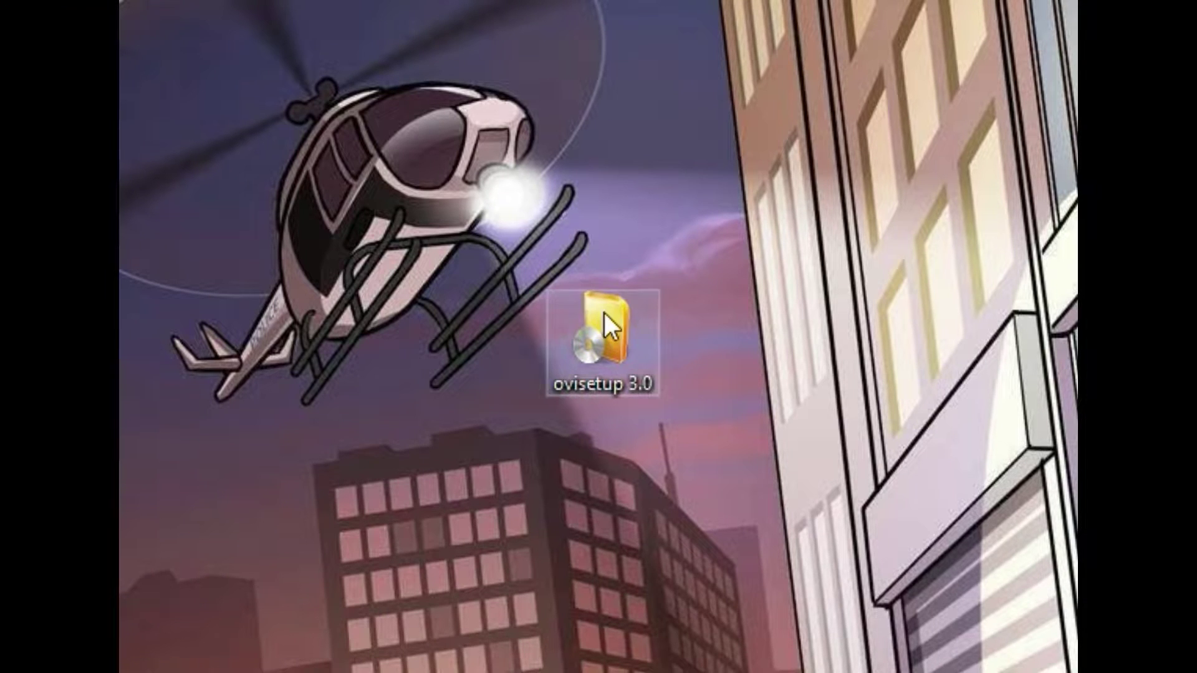
Shift the ovisetup 3.0 desktop icon right and then back into place
{"action": "left_click_drag", "start_coordinate": [605, 312], "coordinate": [661, 335]}
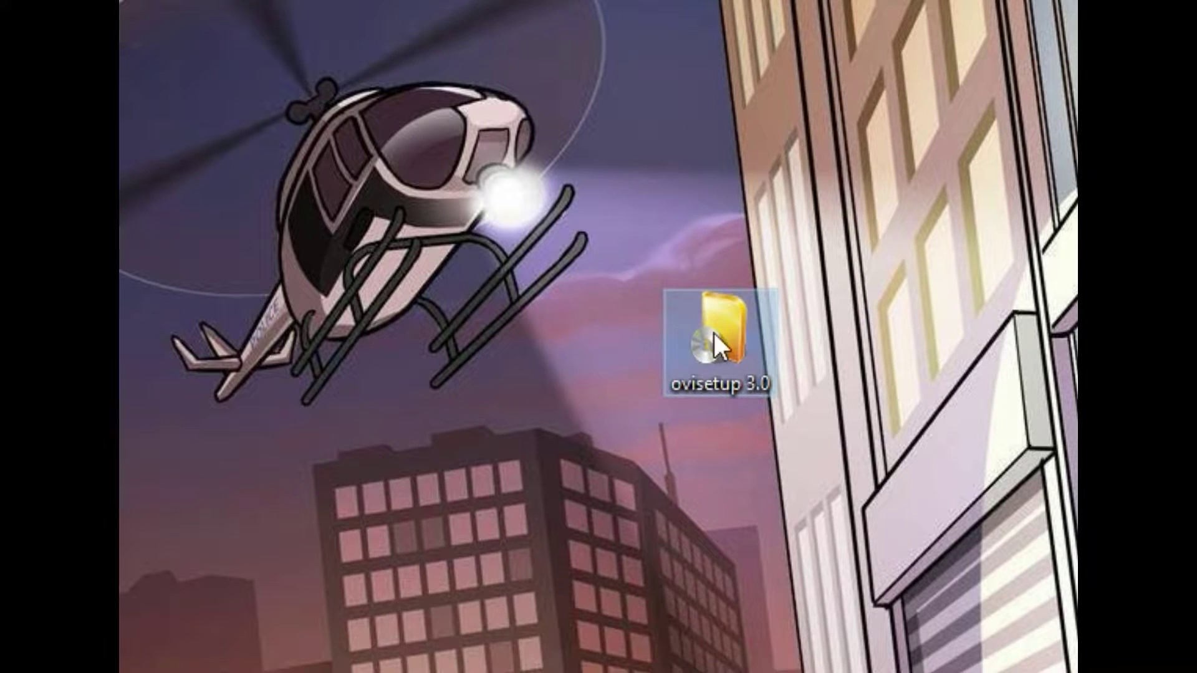
{"action": "left_click_drag", "start_coordinate": [742, 320], "coordinate": [641, 324]}
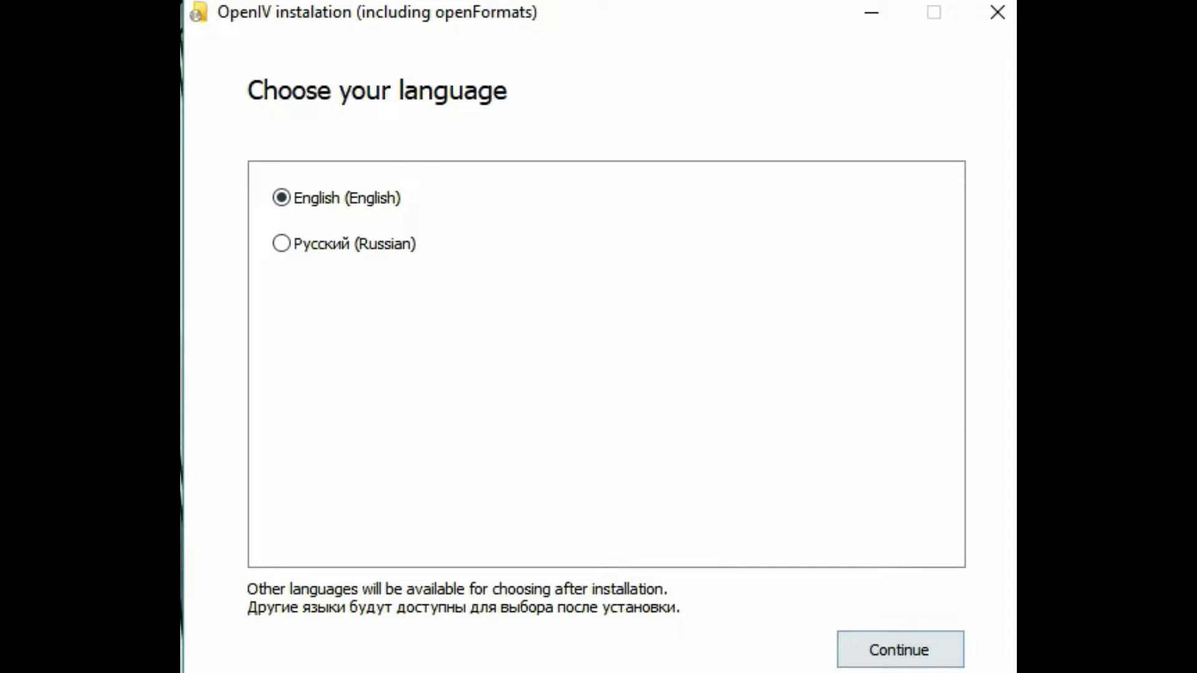
Keep English as the installer language and accept the OpenIV license agreement
{"action": "left_click", "coordinate": [924, 655]}
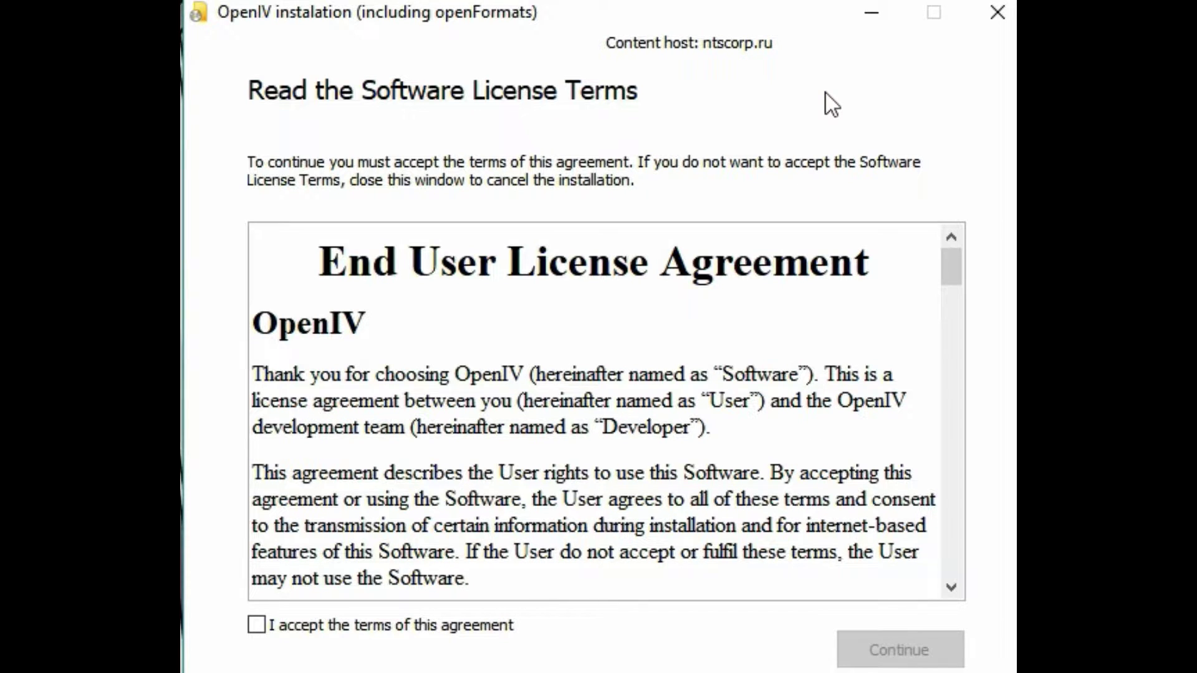
{"action": "left_click_drag", "start_coordinate": [948, 279], "coordinate": [981, 278]}
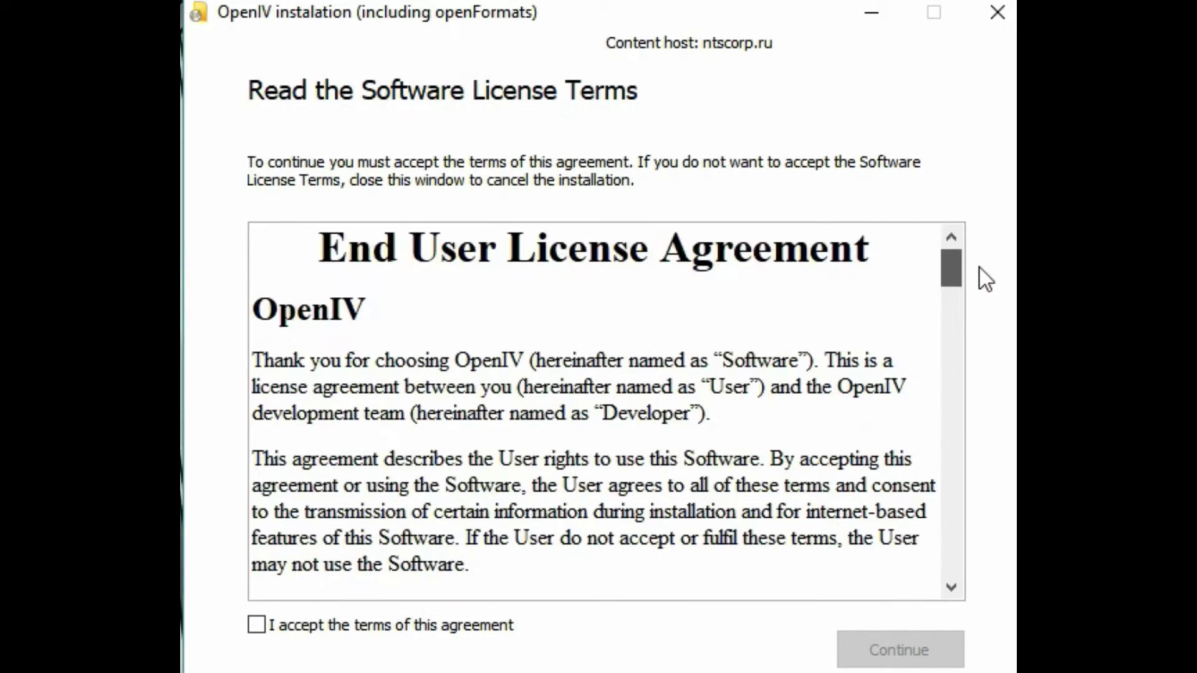
{"action": "left_click", "coordinate": [255, 626]}
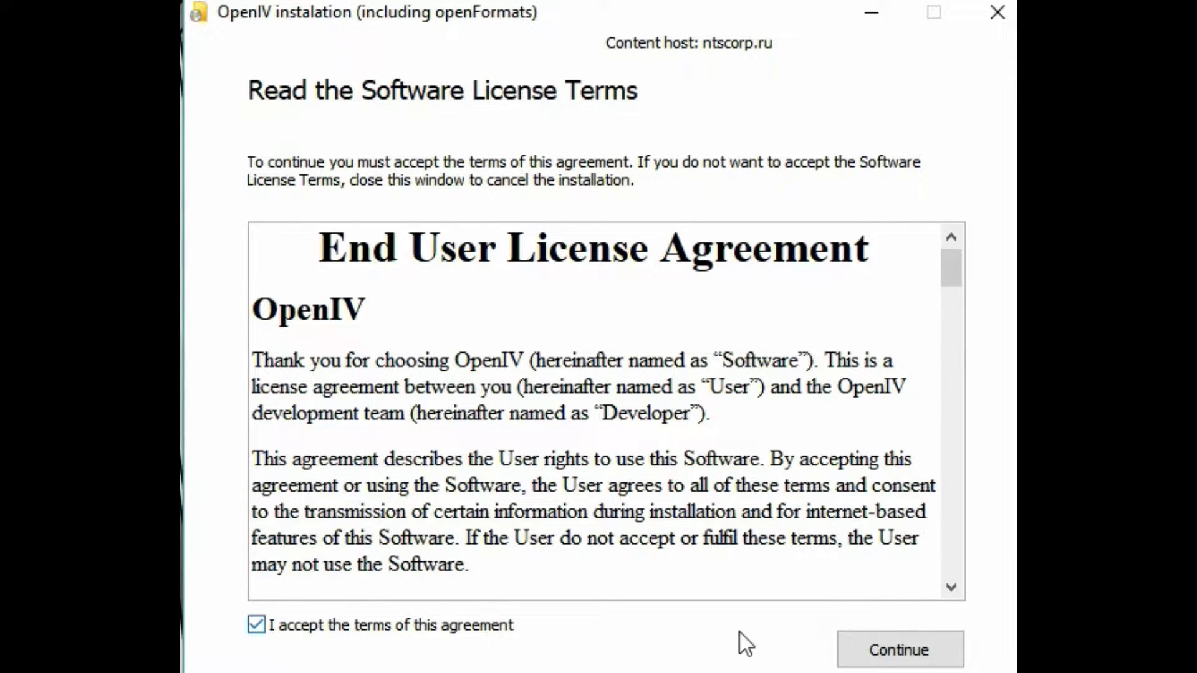
{"action": "left_click", "coordinate": [876, 656]}
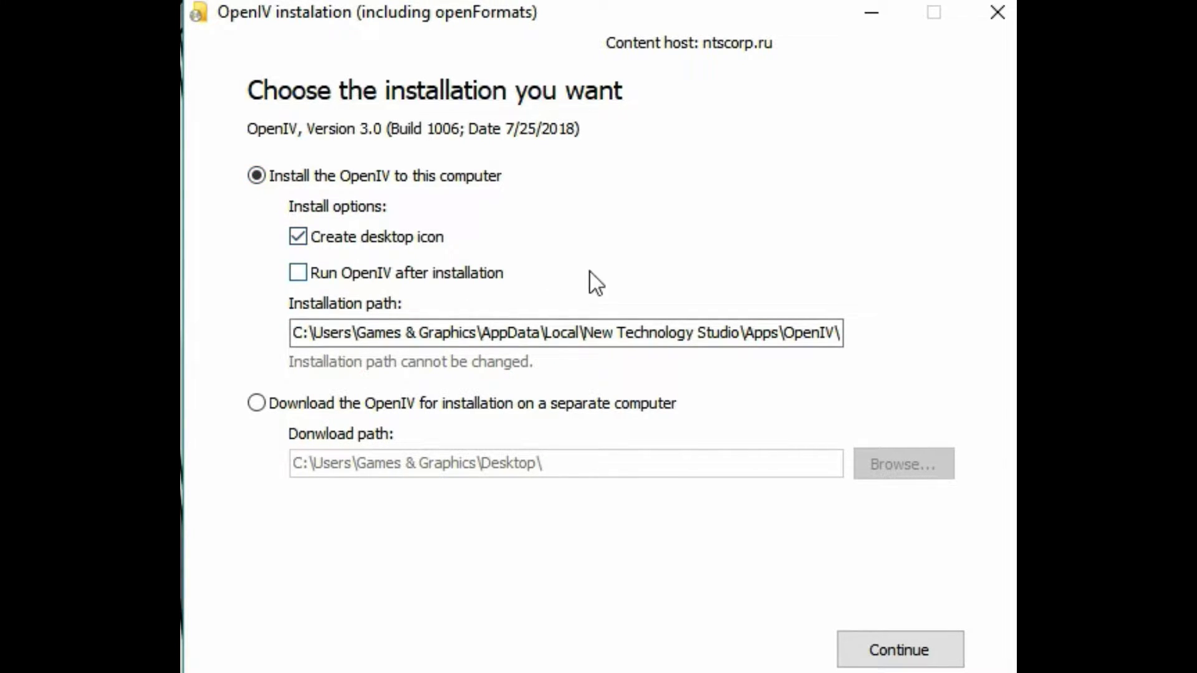
Install OpenIV on this computer, approving the 23.8 Mb download, then close the installer
{"action": "left_click", "coordinate": [940, 642]}
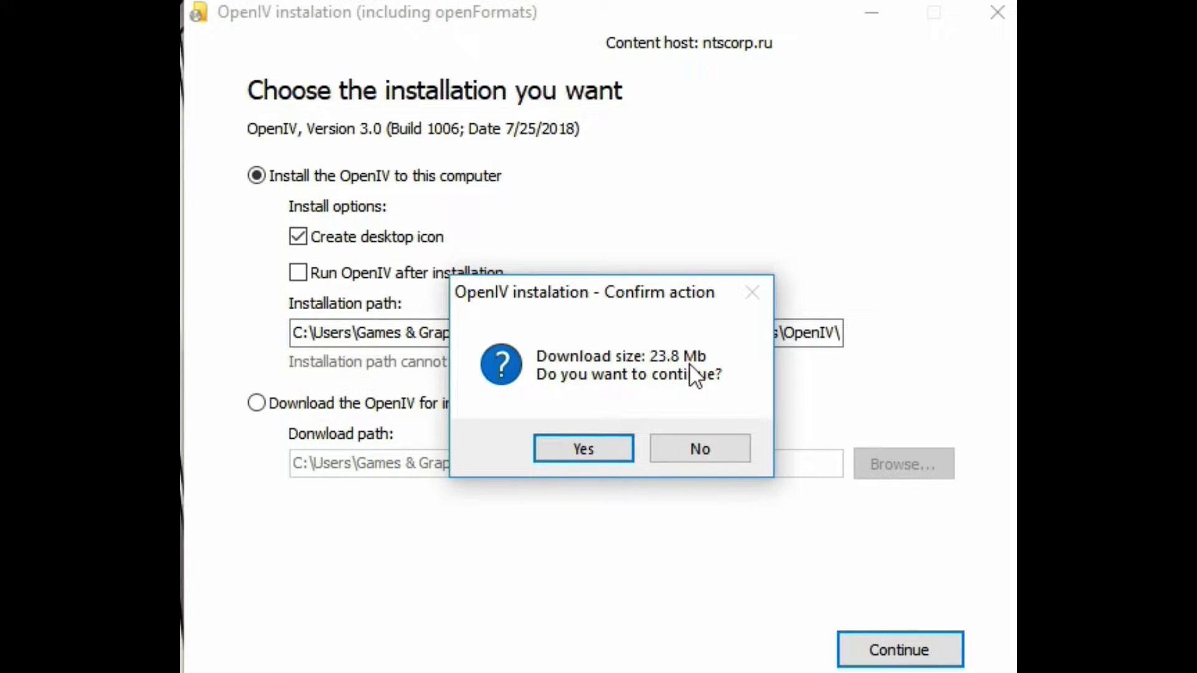
{"action": "left_click", "coordinate": [589, 450]}
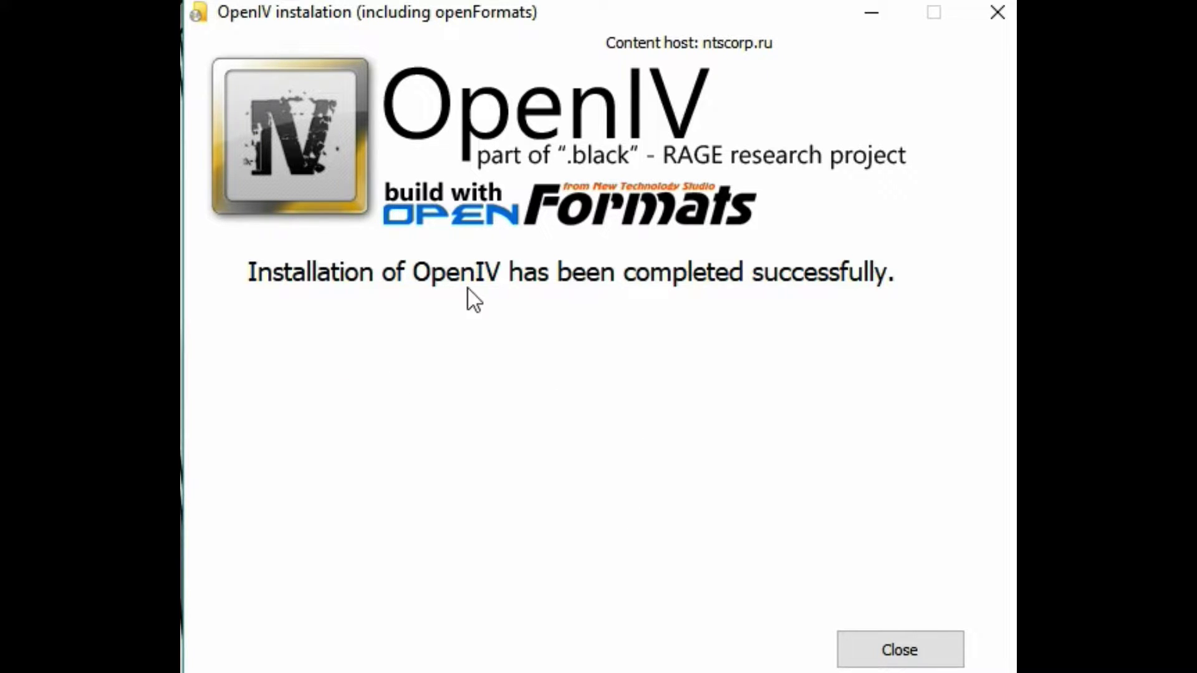
{"action": "left_click", "coordinate": [934, 653]}
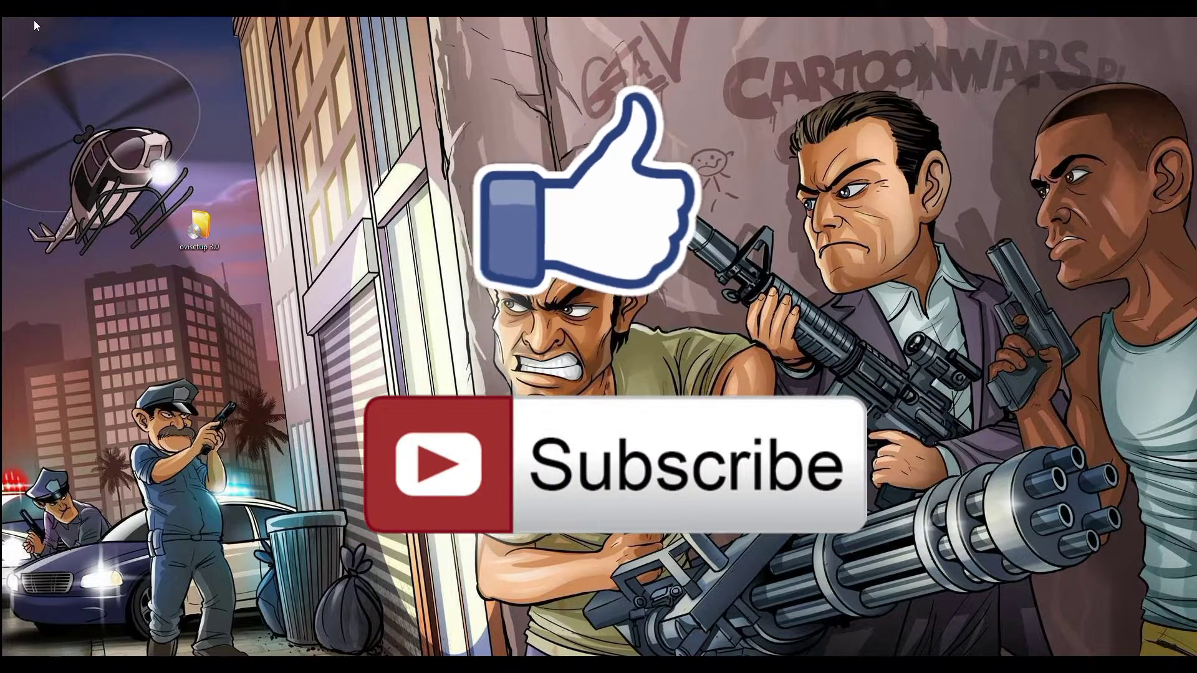
Launch OpenIV from its new desktop shortcut and select Grand Theft Auto V for Windows
{"action": "left_click_drag", "start_coordinate": [240, 122], "coordinate": [248, 164]}
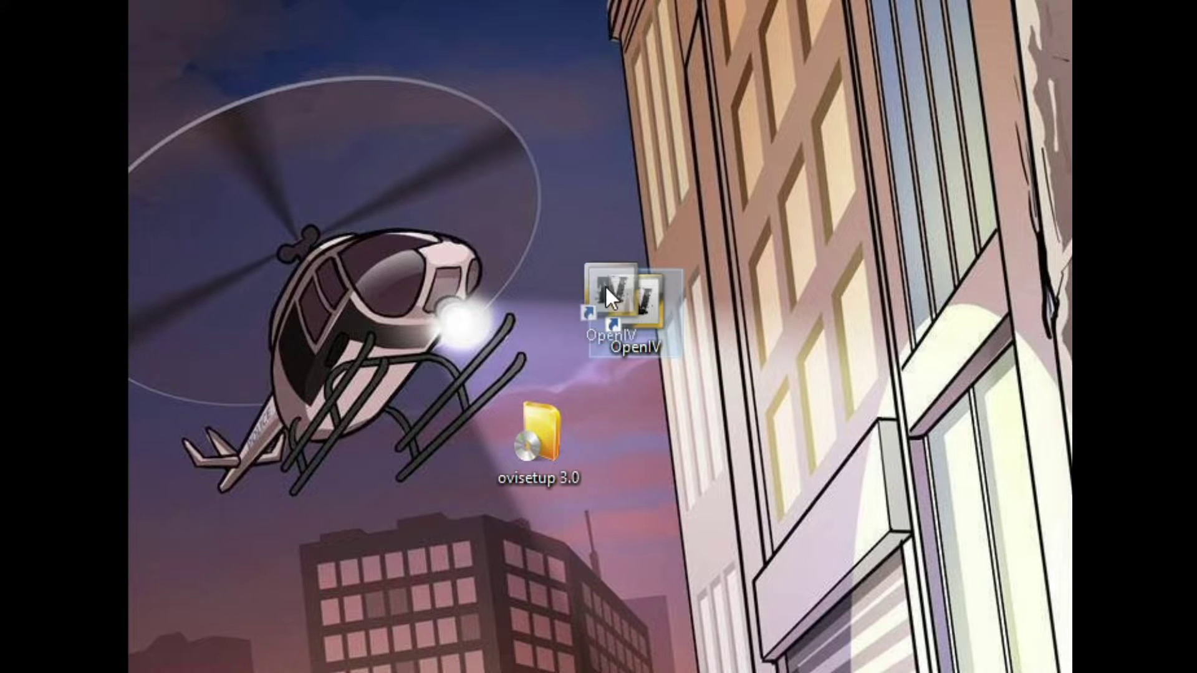
{"action": "double_click", "coordinate": [605, 286]}
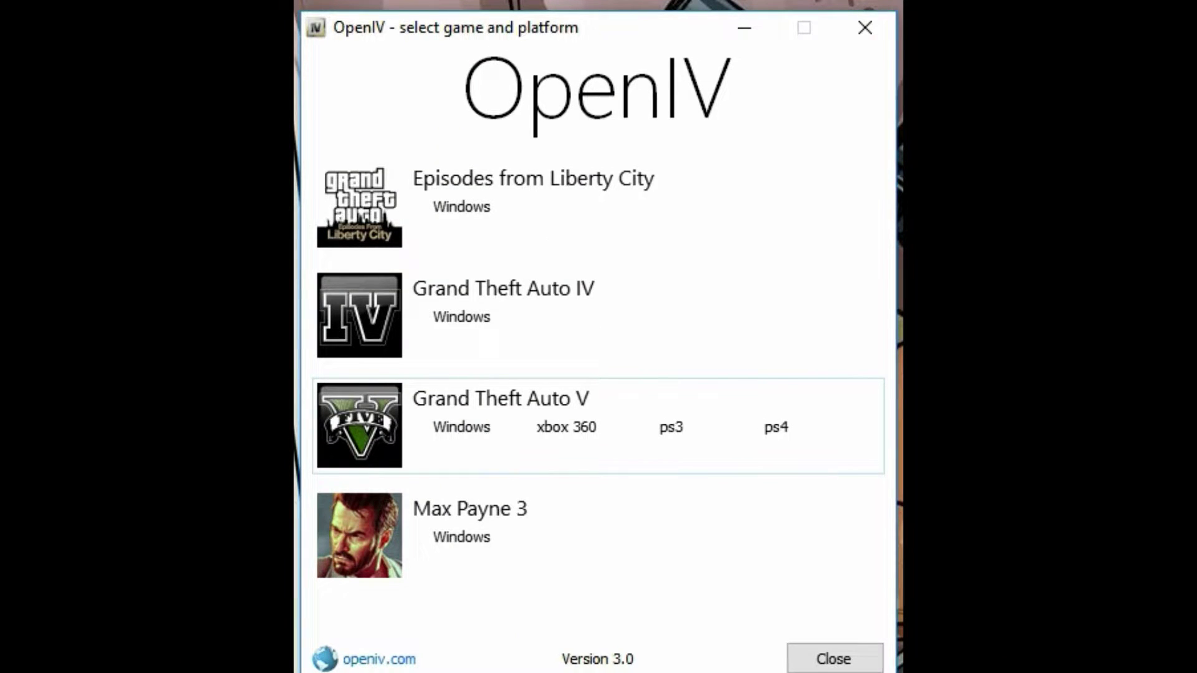
{"action": "left_click", "coordinate": [451, 438]}
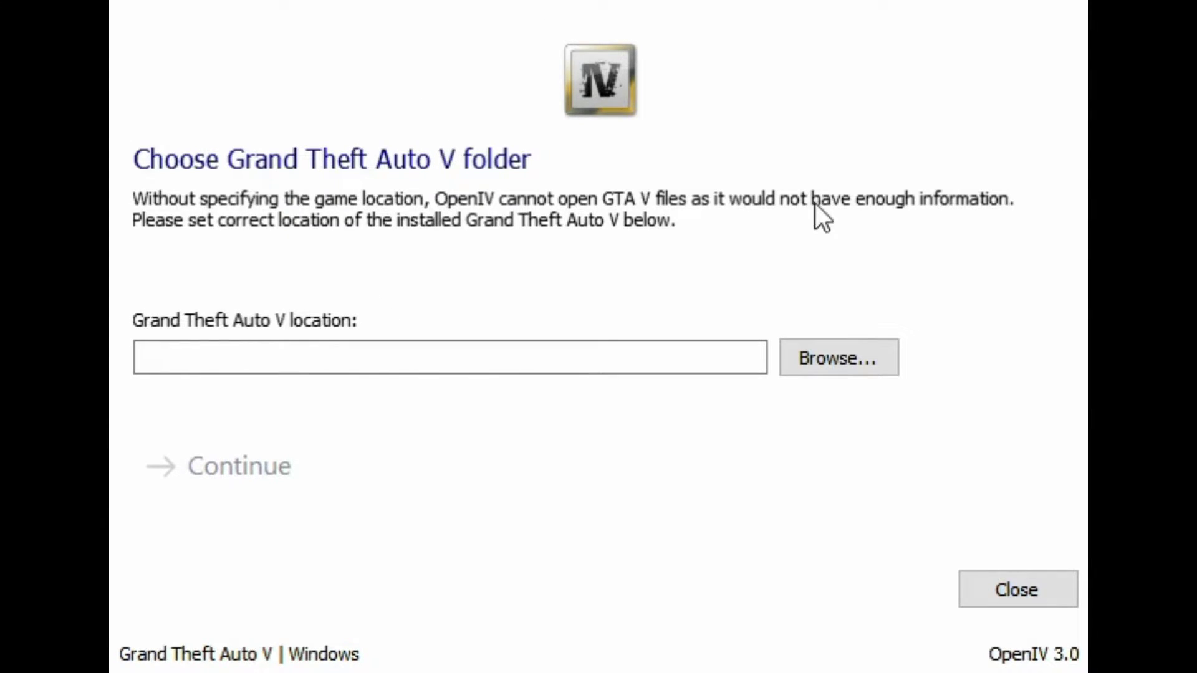
In the folder picker, go to the C: drive's Program Files (x86) folder
{"action": "left_click", "coordinate": [835, 353]}
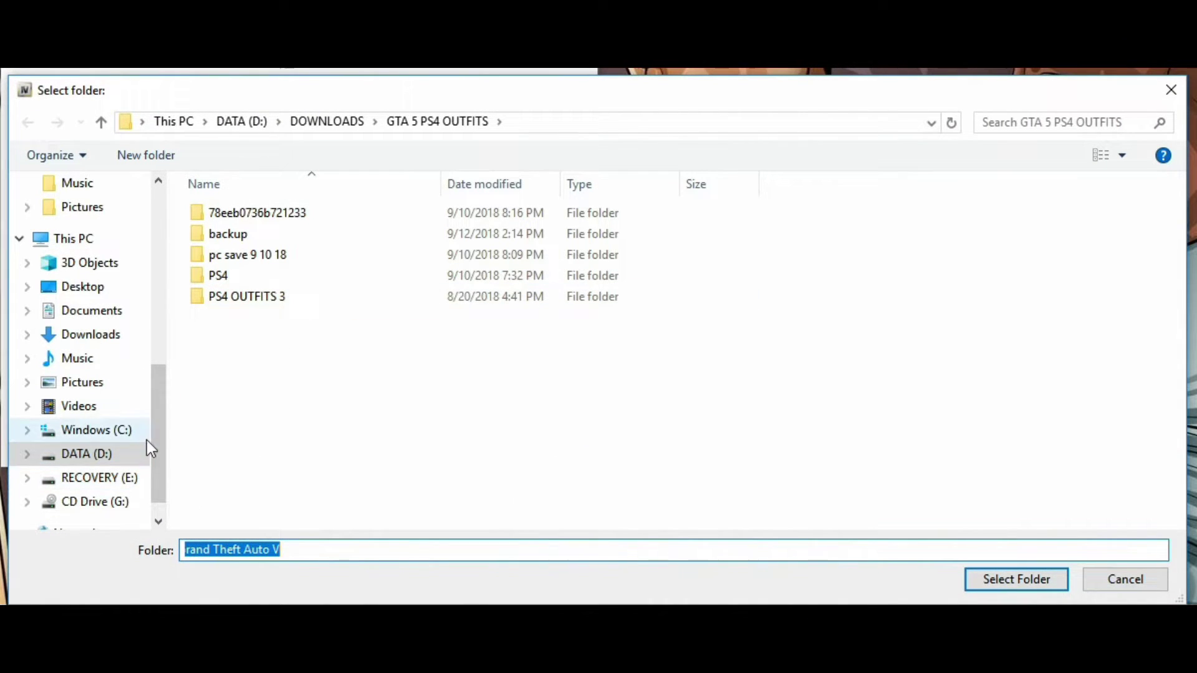
{"action": "scroll", "coordinate": [155, 439], "scroll_direction": "down", "scroll_amount": 1}
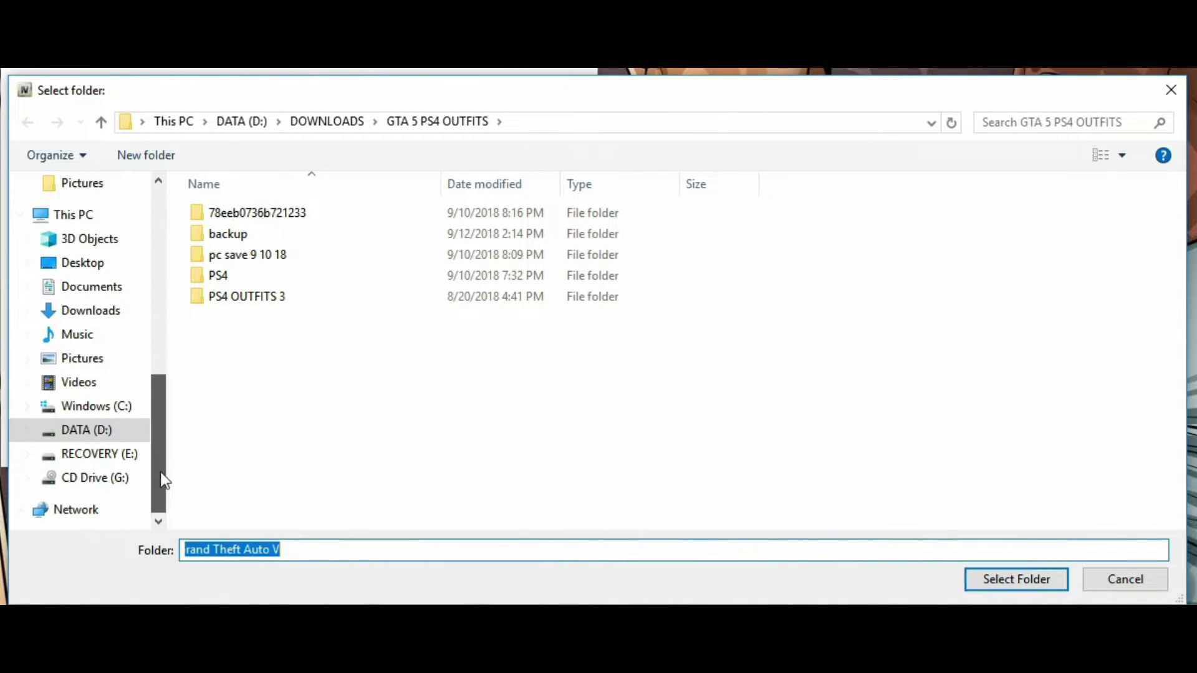
{"action": "left_click", "coordinate": [100, 406]}
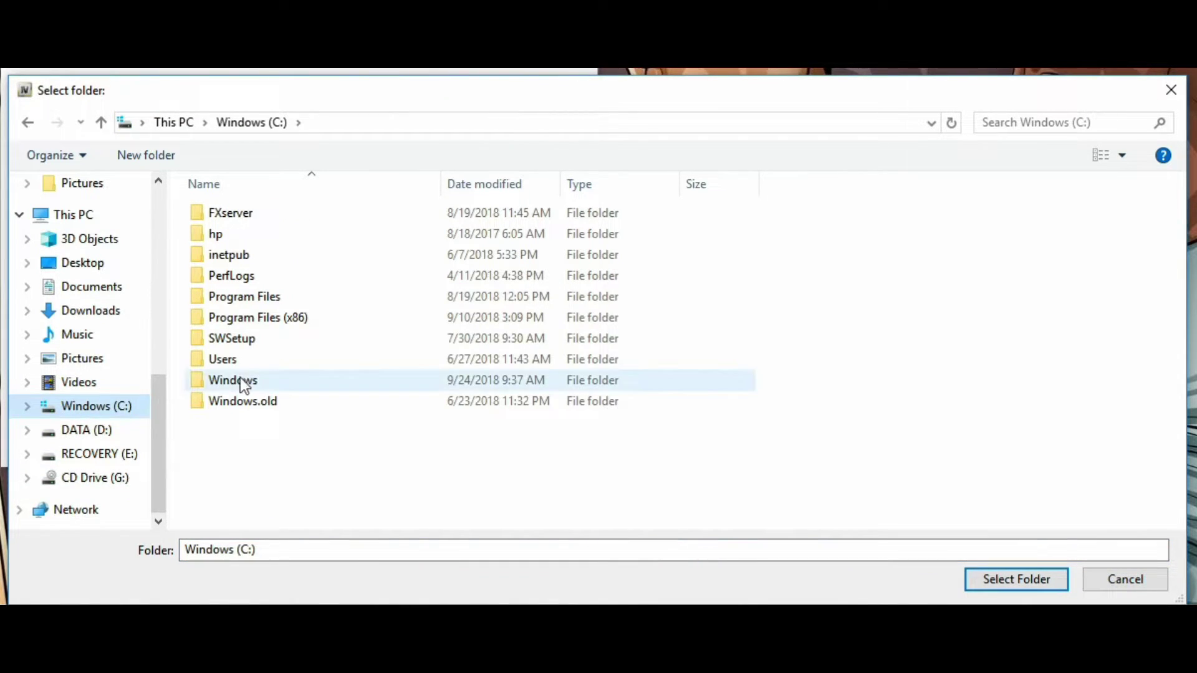
{"action": "double_click", "coordinate": [323, 316]}
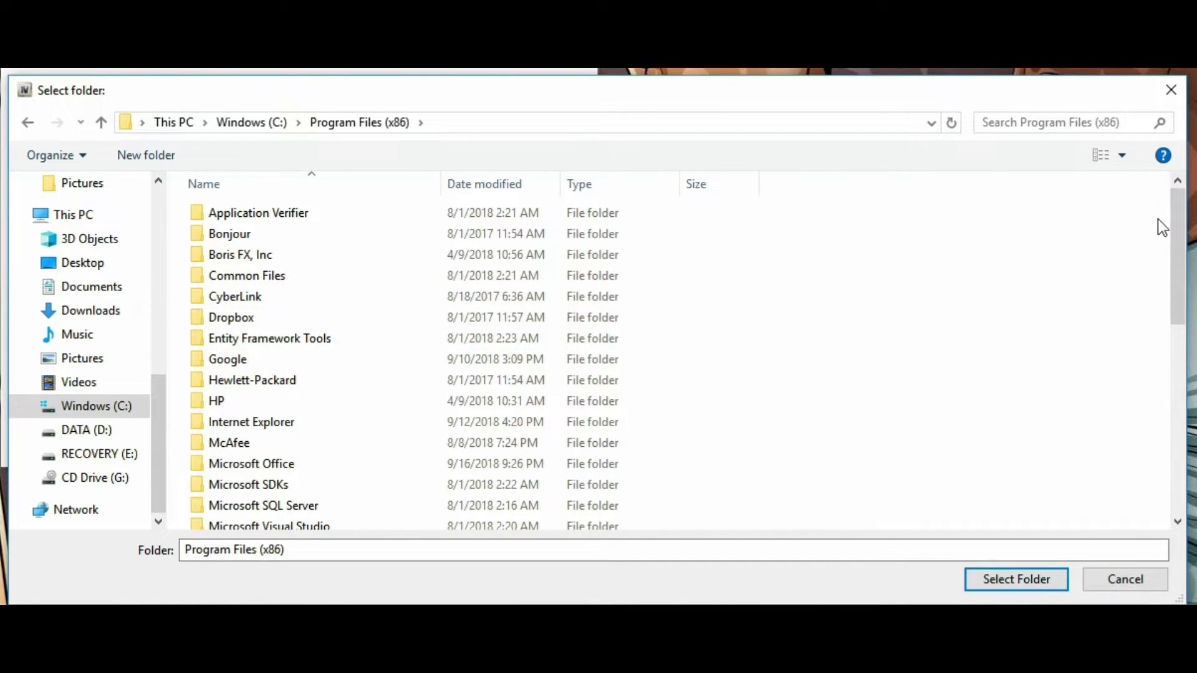
{"action": "left_click_drag", "start_coordinate": [1177, 236], "coordinate": [1176, 372]}
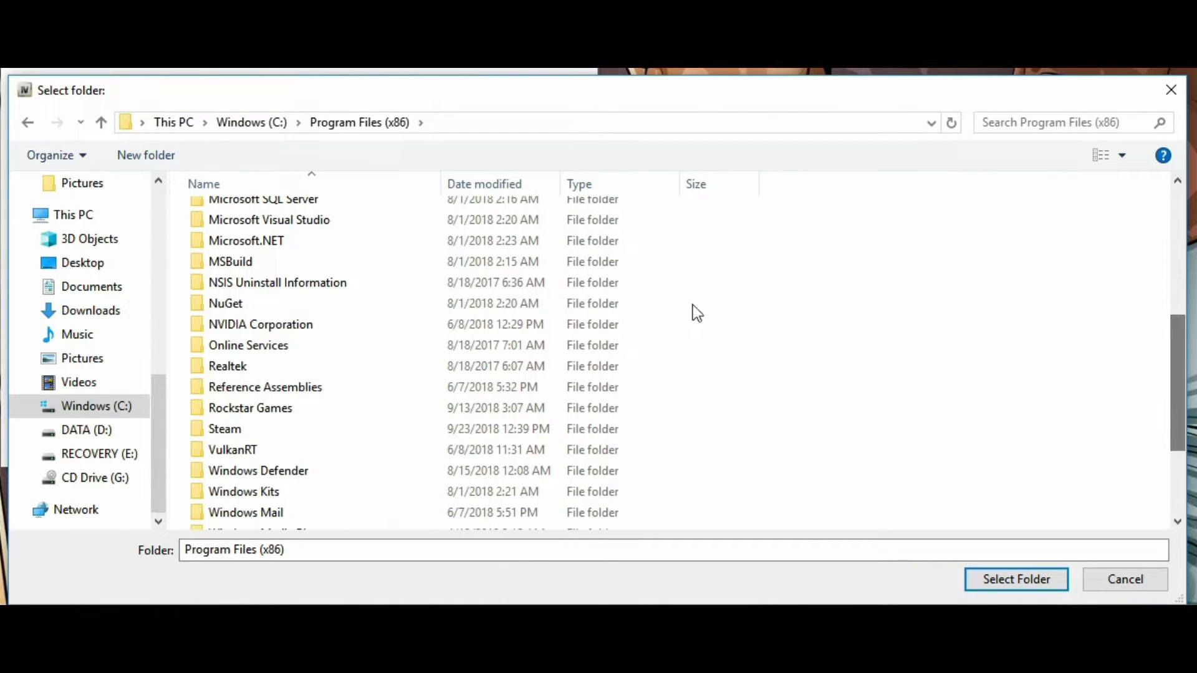
Open Steam\steamapps\common\Grand Theft Auto V in the folder picker
{"action": "double_click", "coordinate": [262, 431]}
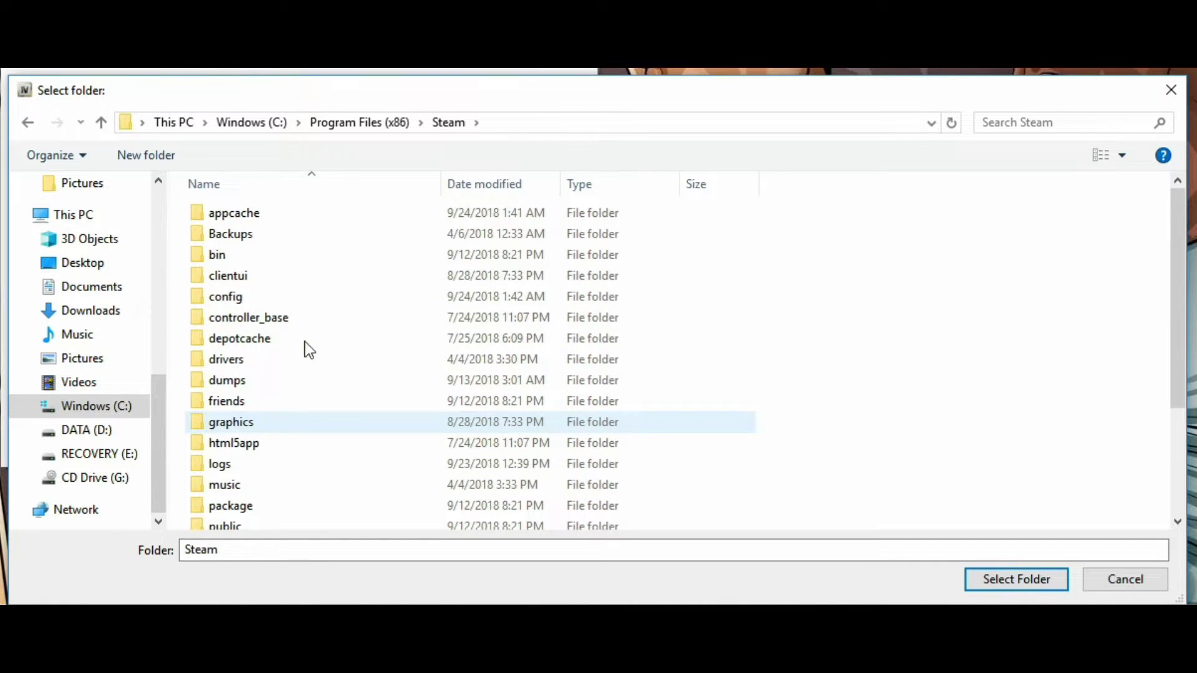
{"action": "scroll", "coordinate": [406, 253], "scroll_direction": "down", "scroll_amount": 3}
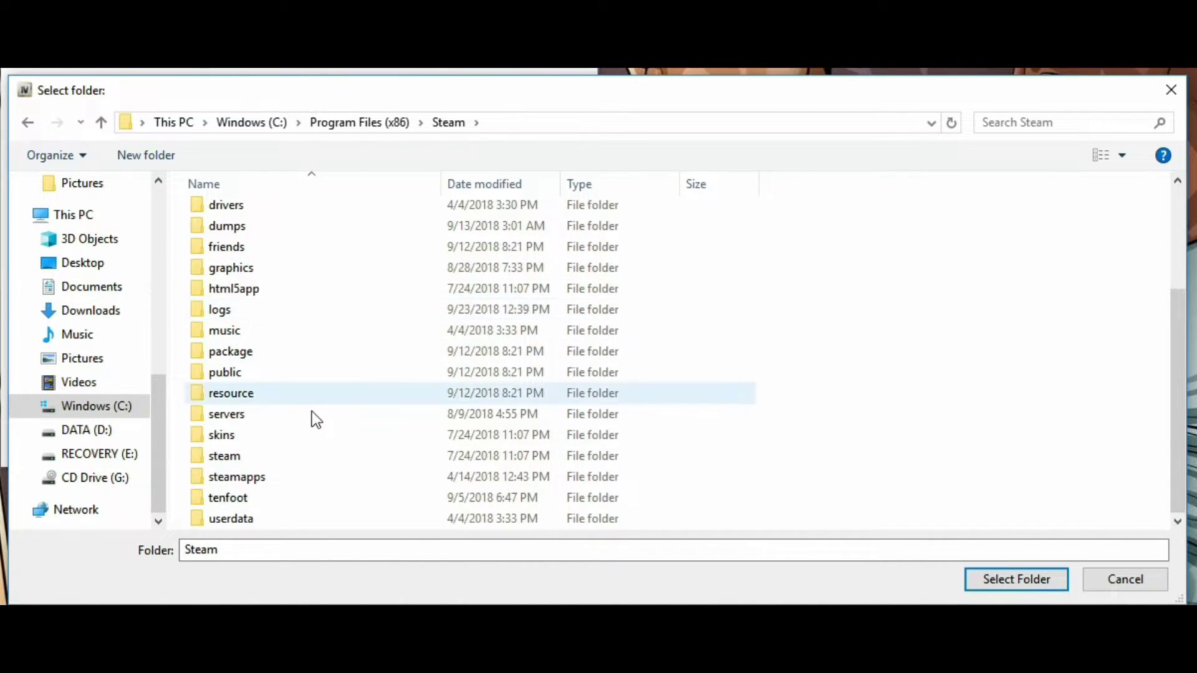
{"action": "double_click", "coordinate": [278, 481]}
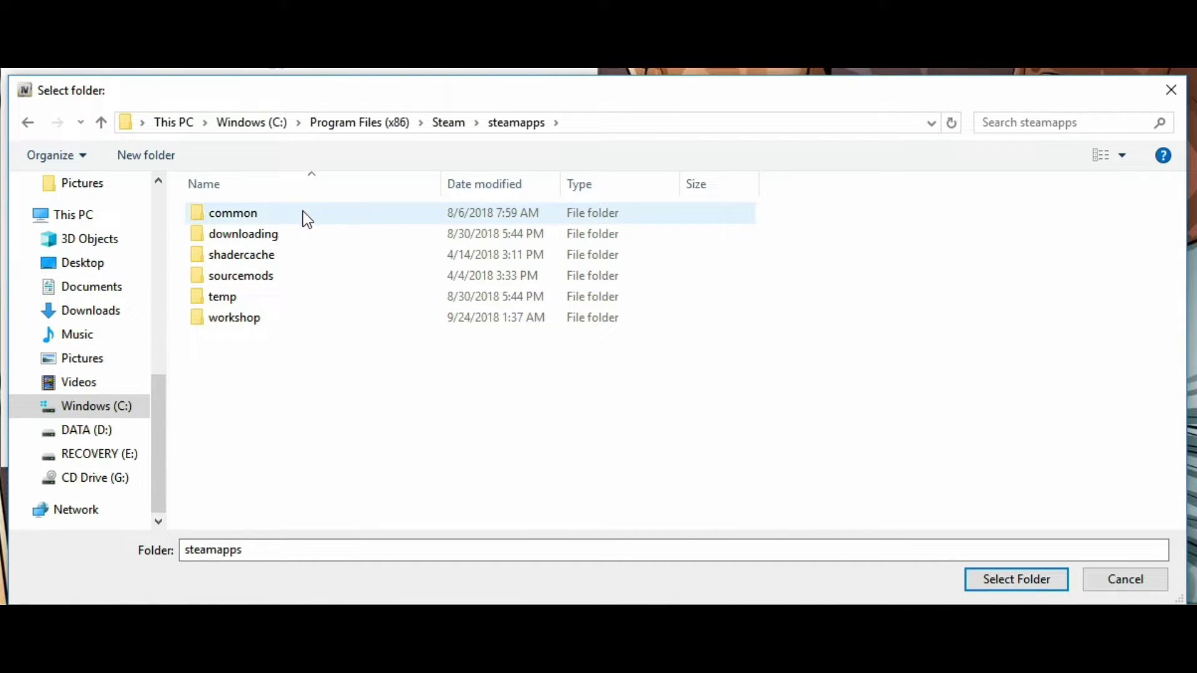
{"action": "left_click", "coordinate": [310, 216]}
{"action": "double_click", "coordinate": [310, 216]}
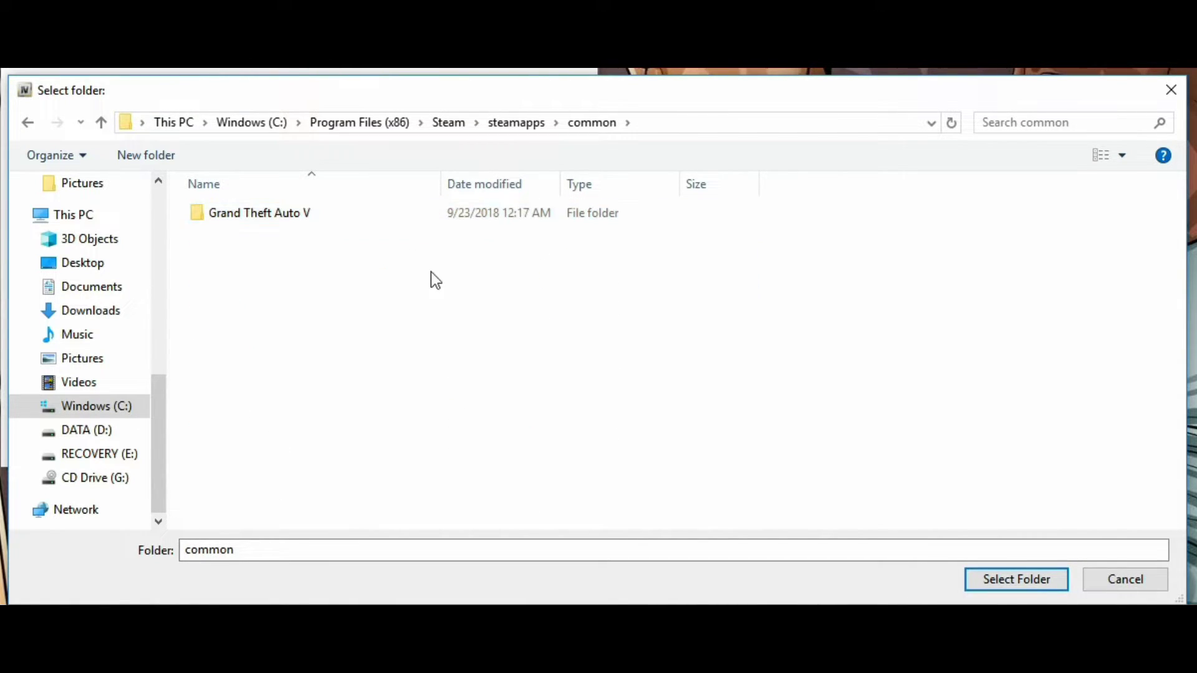
{"action": "mouse_move", "coordinate": [308, 220]}
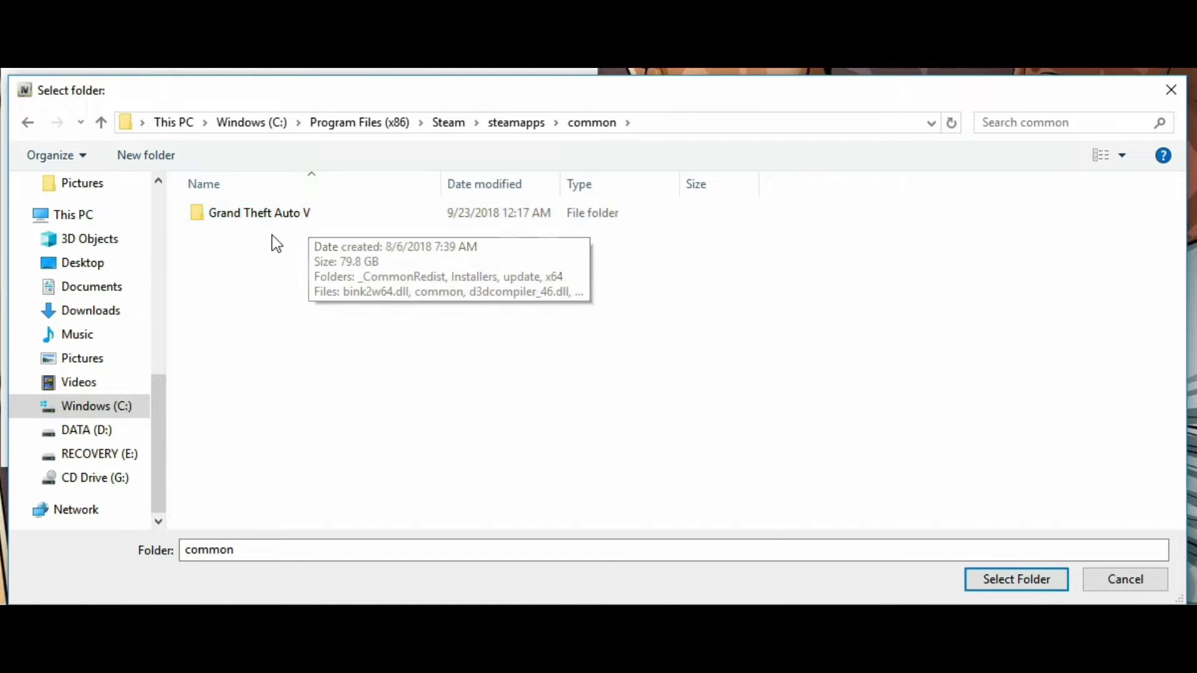
{"action": "double_click", "coordinate": [320, 217]}
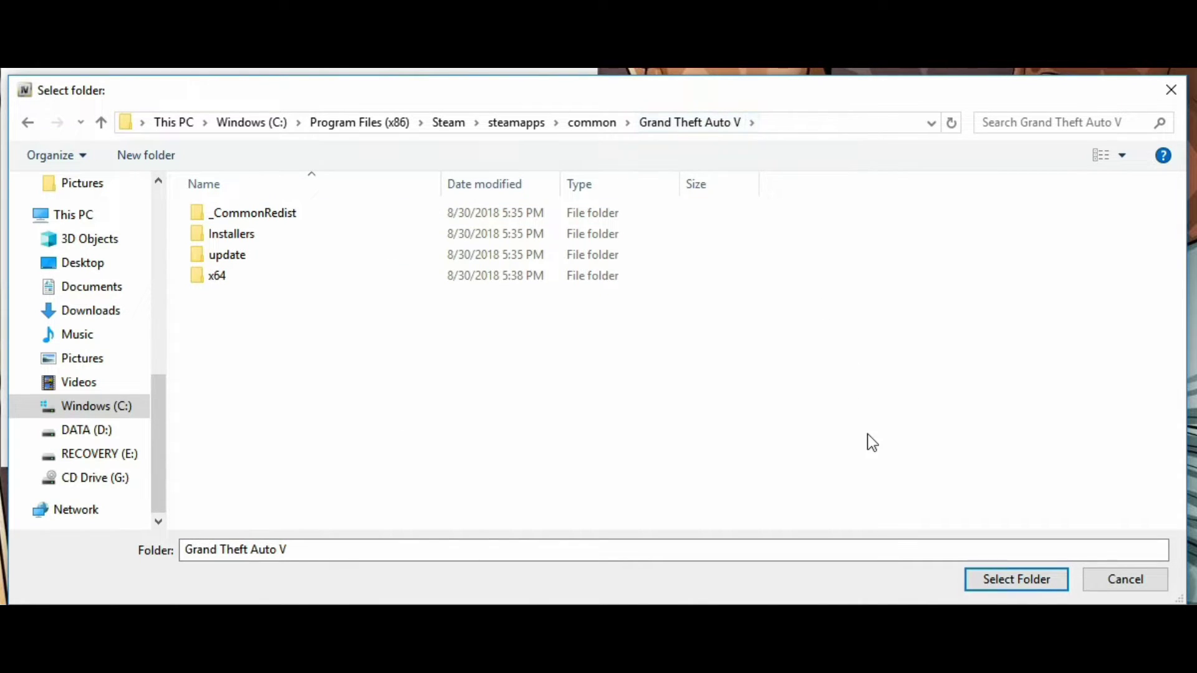
Confirm the Grand Theft Auto V folder as game location and accept the backup reminder
{"action": "left_click", "coordinate": [1016, 580]}
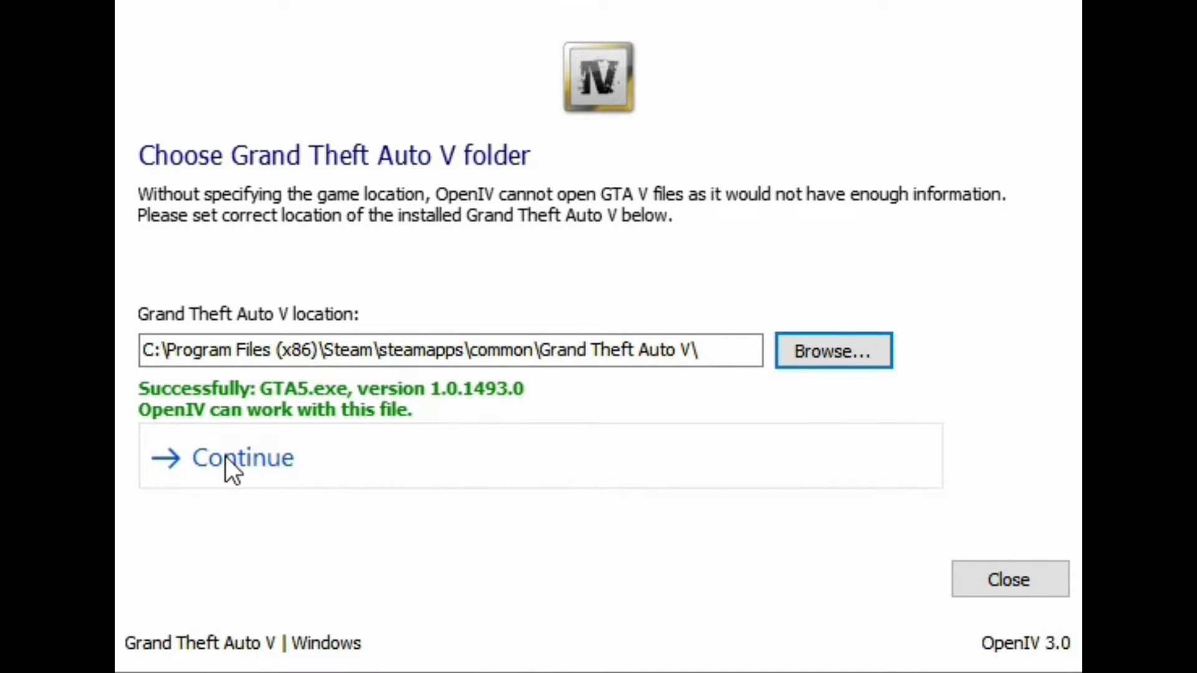
{"action": "left_click", "coordinate": [251, 459]}
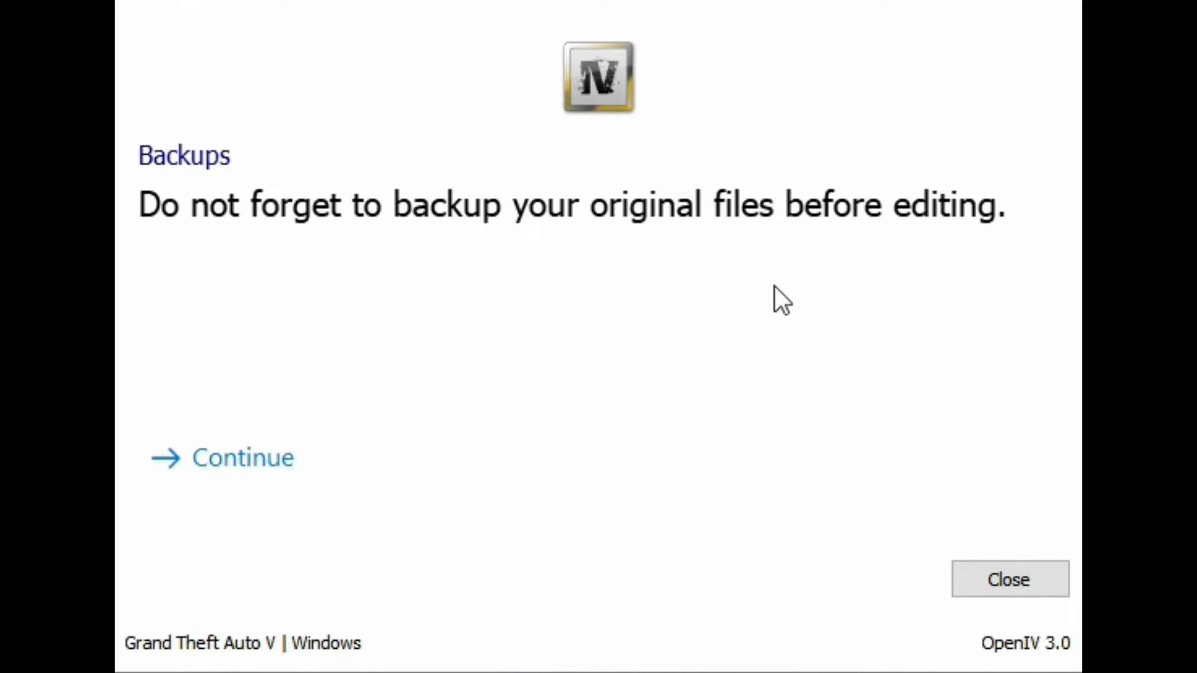
{"action": "left_click", "coordinate": [287, 460]}
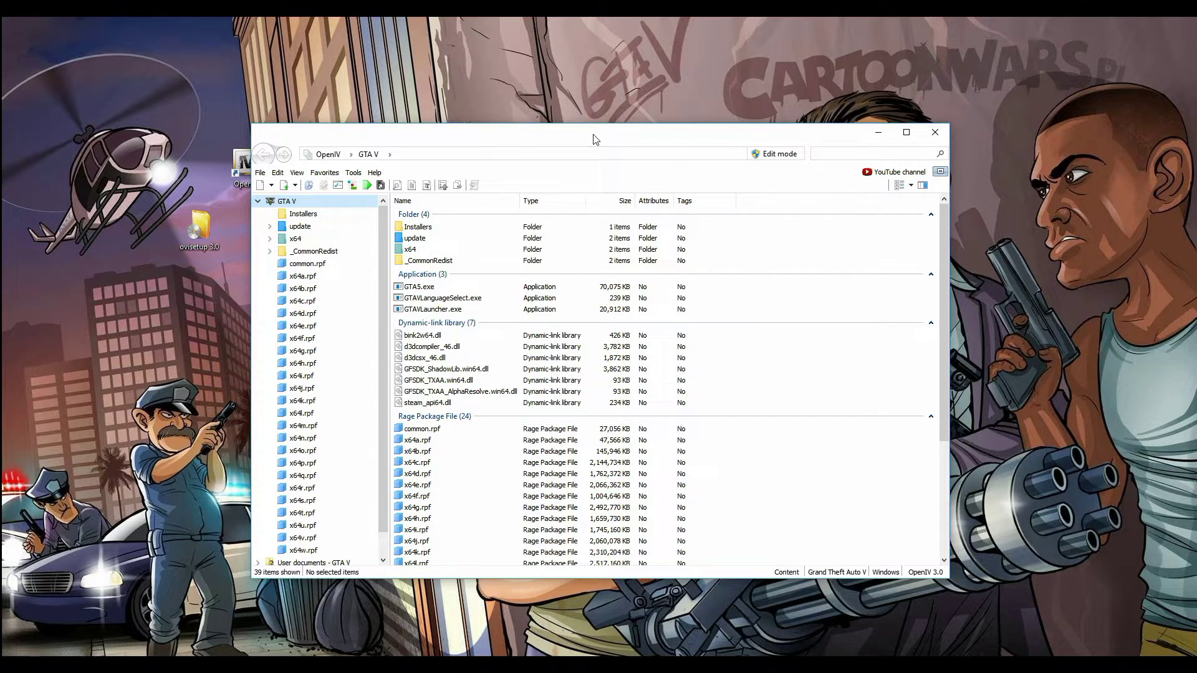
Move the OpenIV window higher and stretch its bottom edge down to show more files
{"action": "left_click_drag", "start_coordinate": [594, 137], "coordinate": [601, 102]}
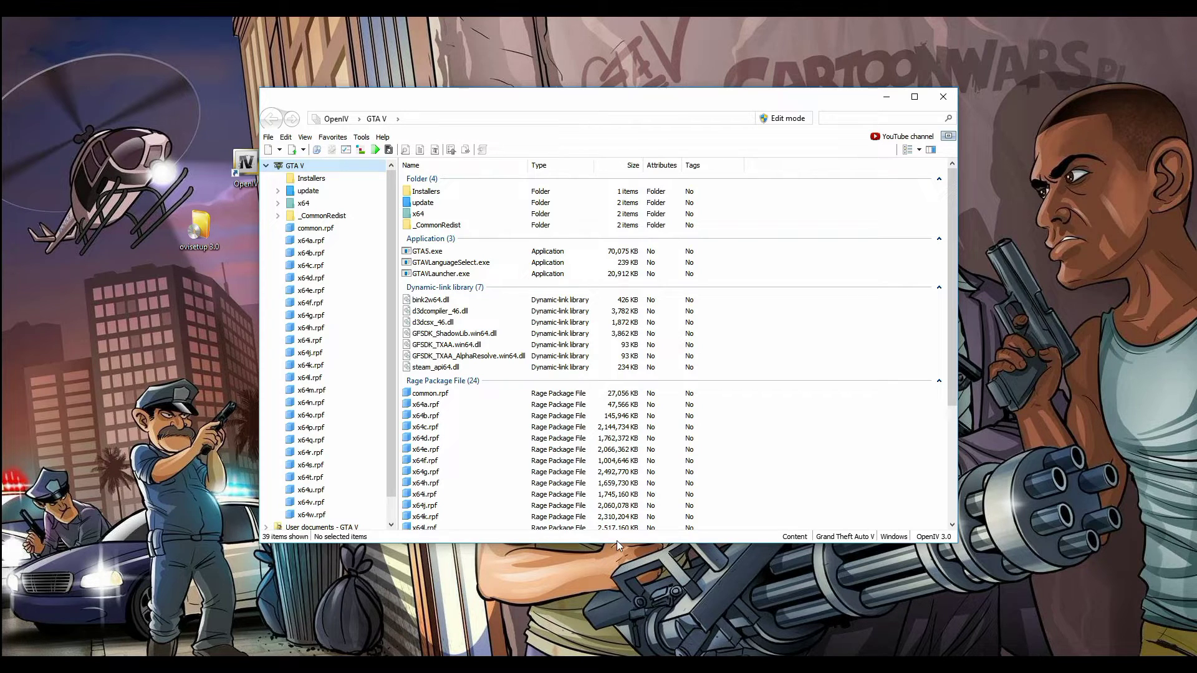
{"action": "left_click_drag", "start_coordinate": [616, 543], "coordinate": [616, 620]}
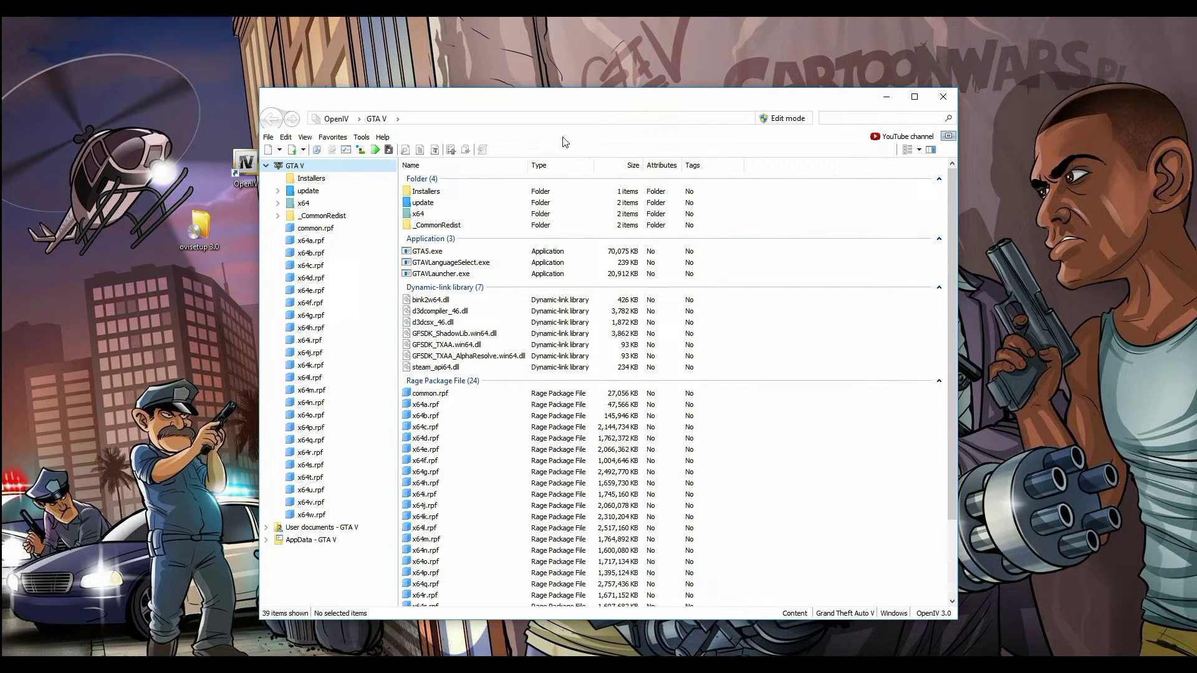
{"action": "left_click_drag", "start_coordinate": [555, 106], "coordinate": [533, 88]}
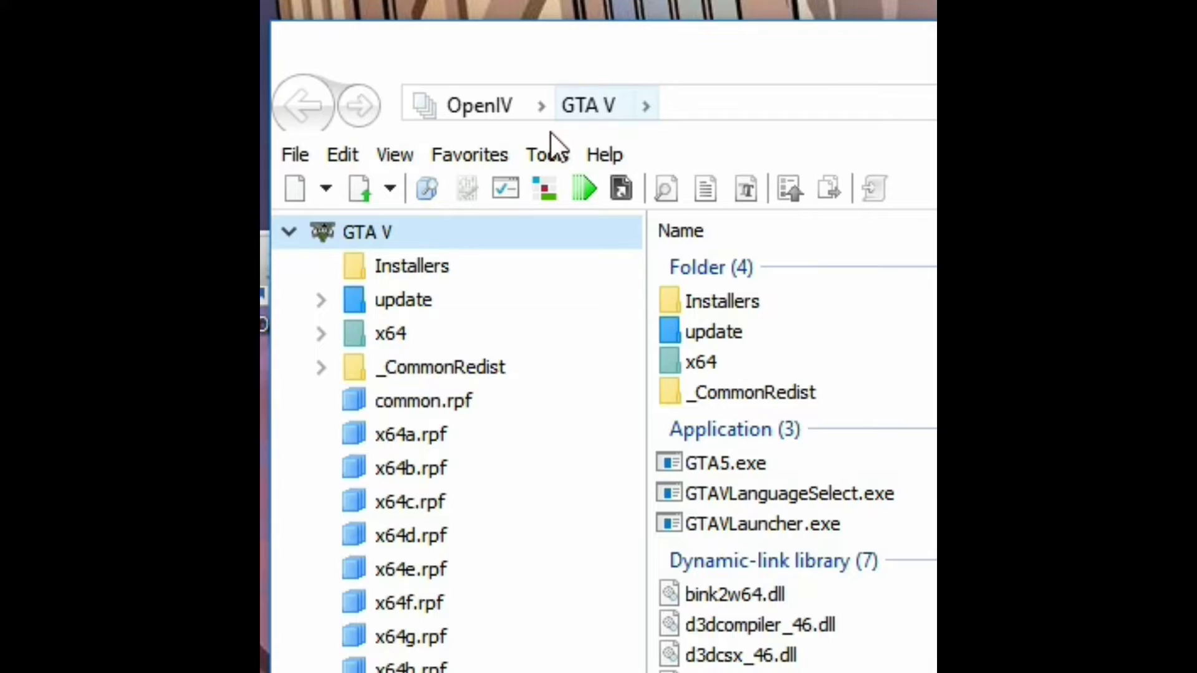
Open Tools > ASI Manager and nudge its window up and left
{"action": "left_click", "coordinate": [555, 153]}
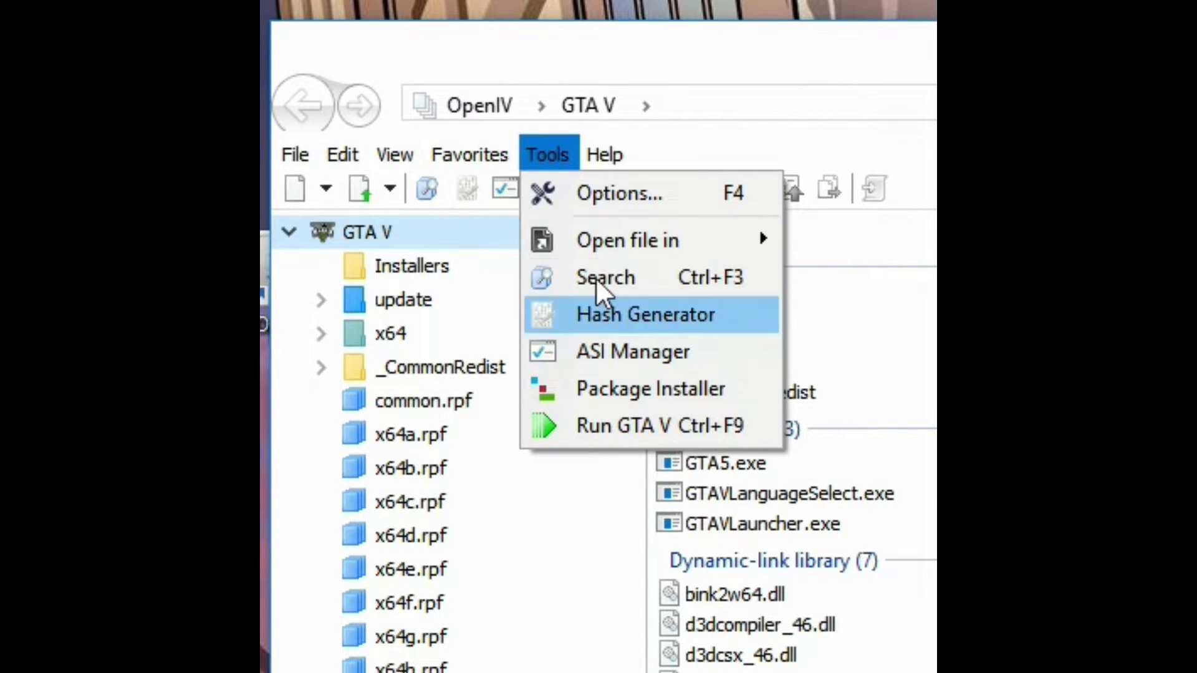
{"action": "left_click", "coordinate": [638, 350]}
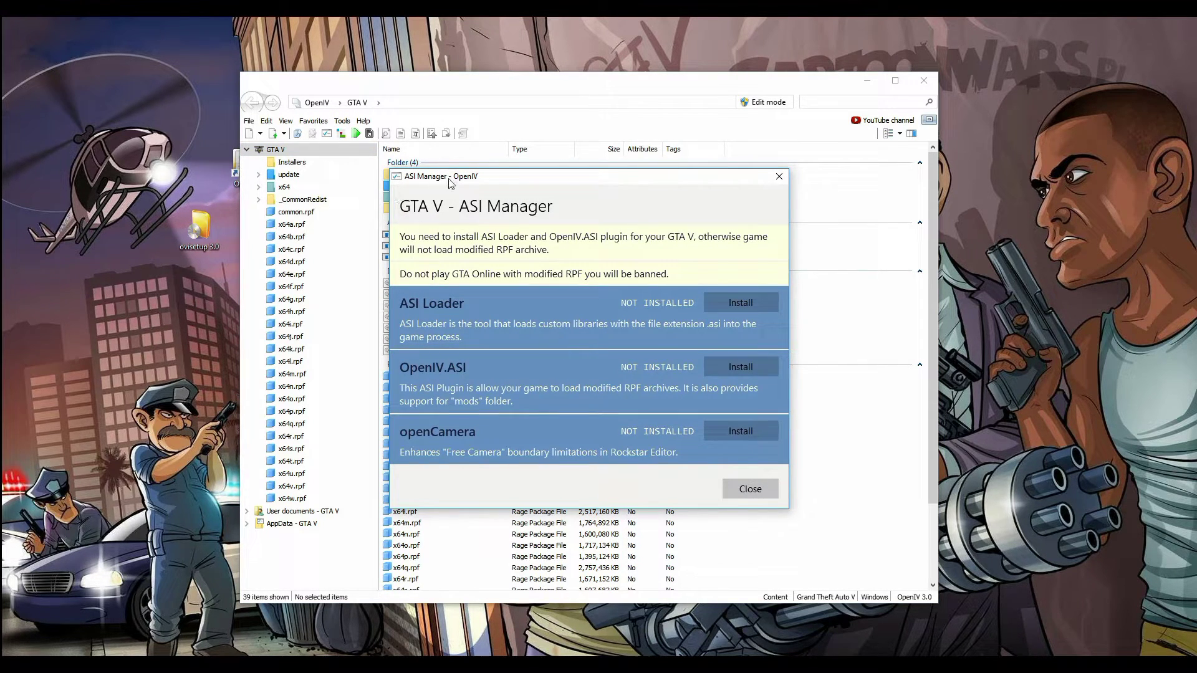
{"action": "left_click_drag", "start_coordinate": [553, 180], "coordinate": [526, 170]}
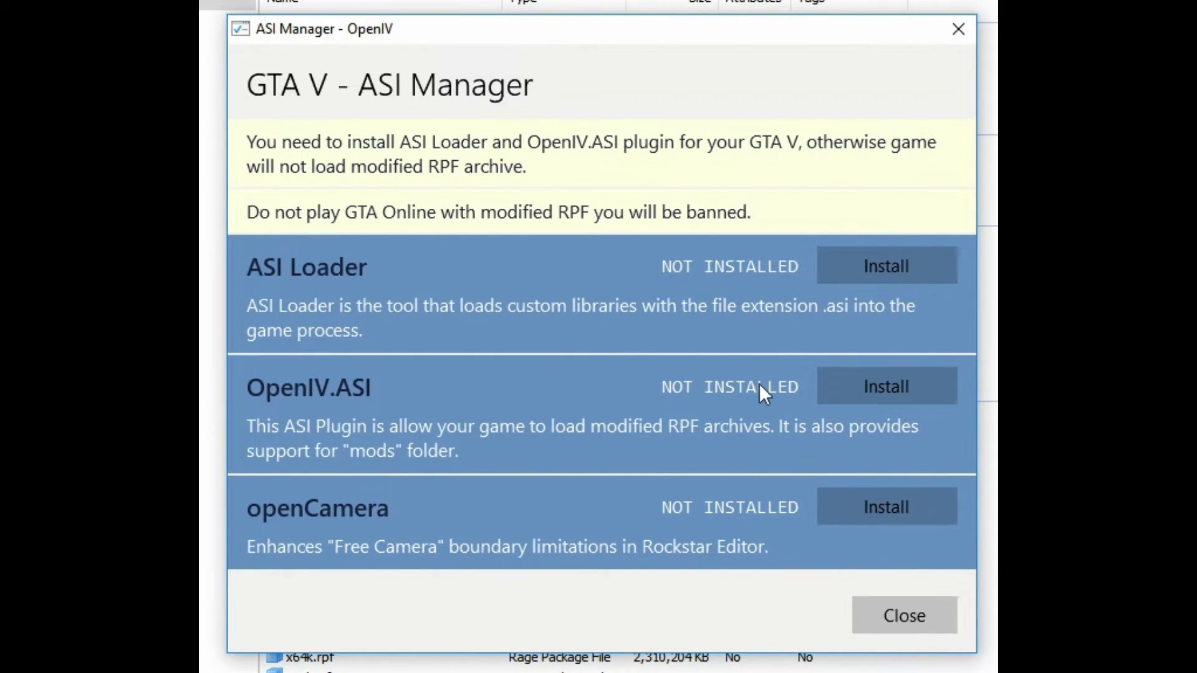
Install ASI Loader, then start installing the OpenIV.ASI plugin
{"action": "left_click", "coordinate": [883, 267]}
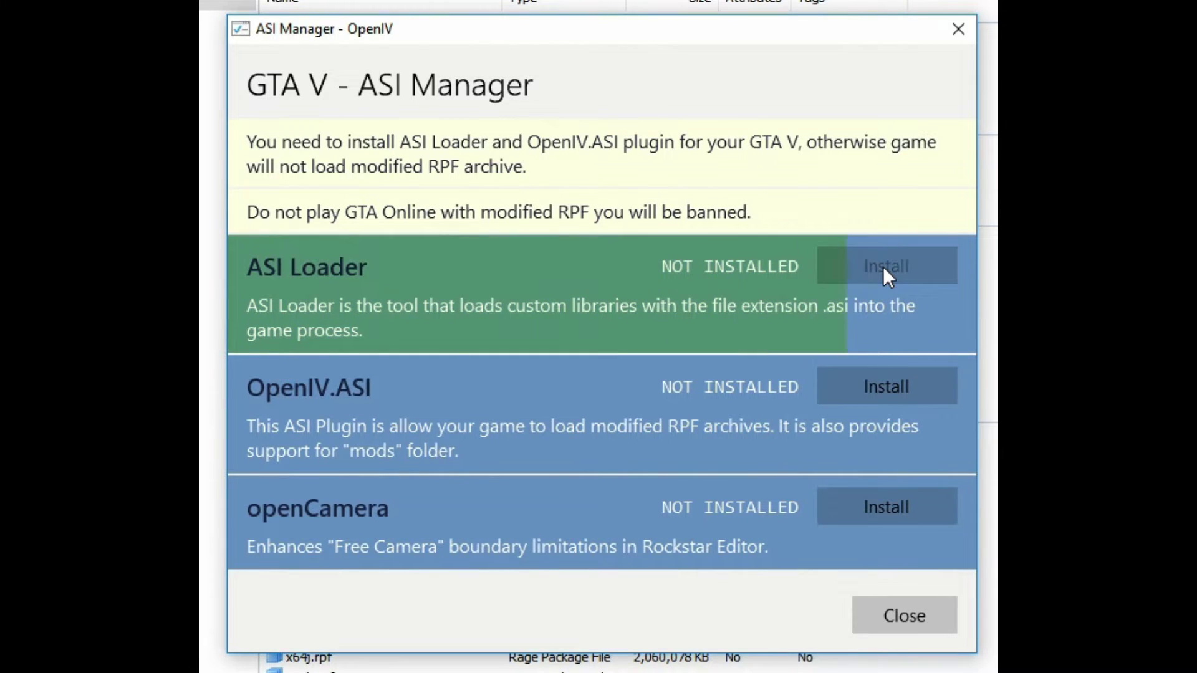
{"action": "left_click", "coordinate": [889, 388]}
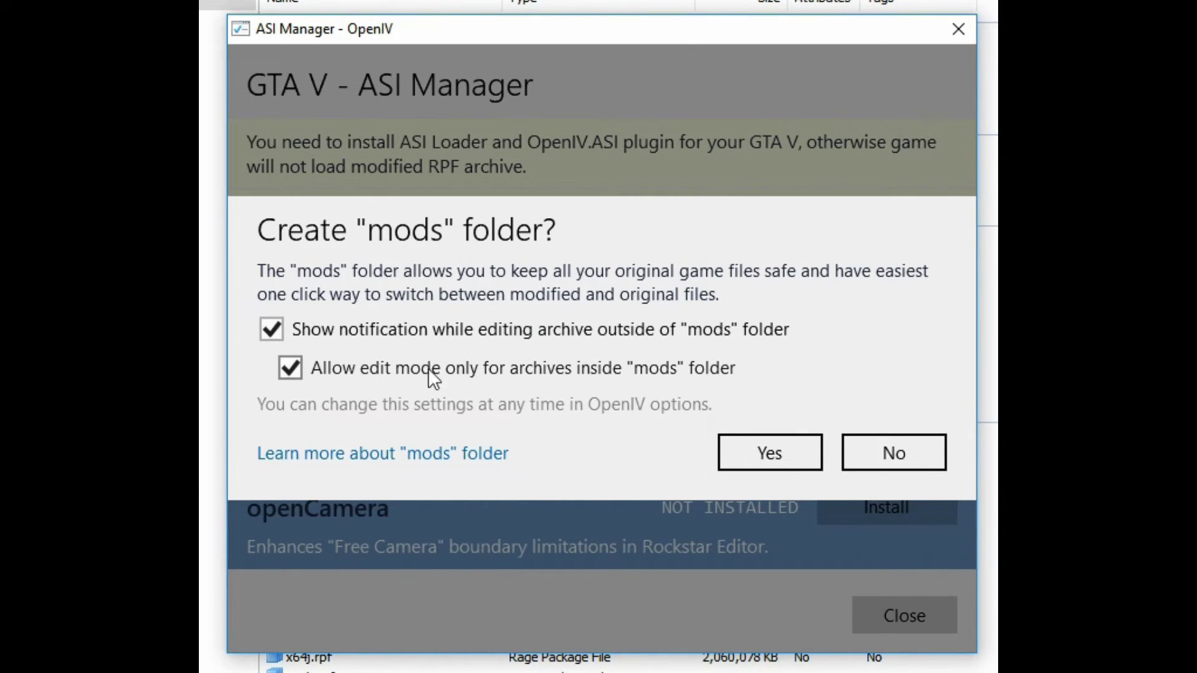
Confirm creating the GTA V mods folder, install openCamera, and close the ASI Manager
{"action": "left_click", "coordinate": [757, 452]}
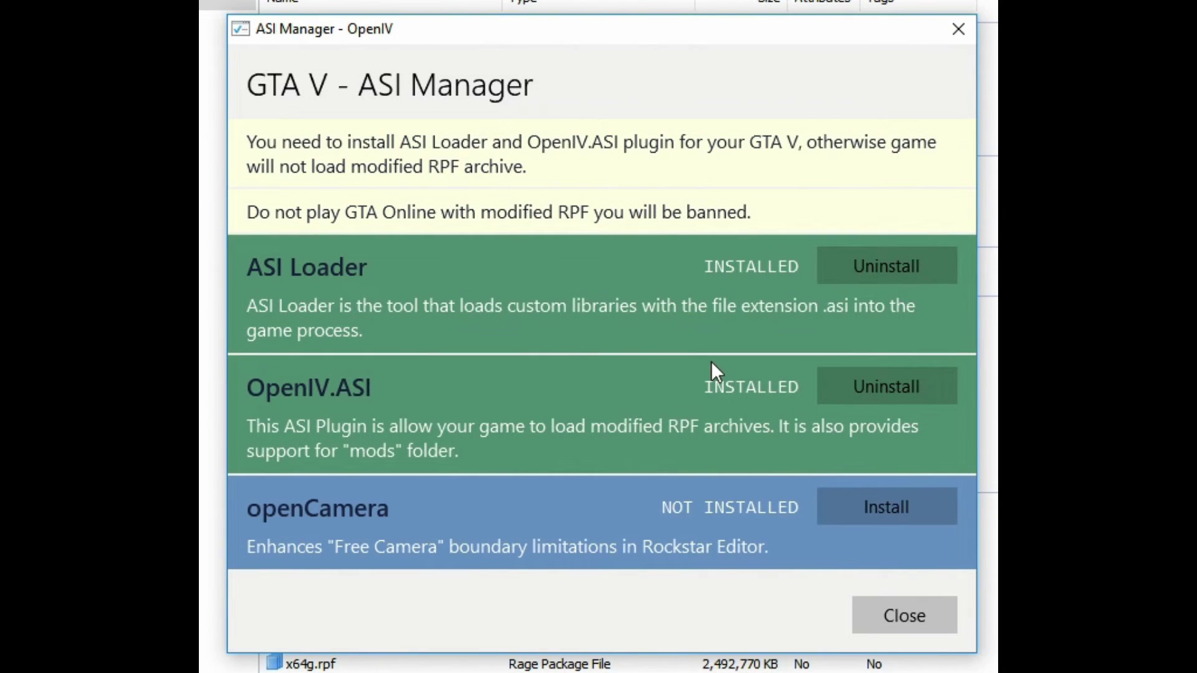
{"action": "left_click", "coordinate": [850, 507]}
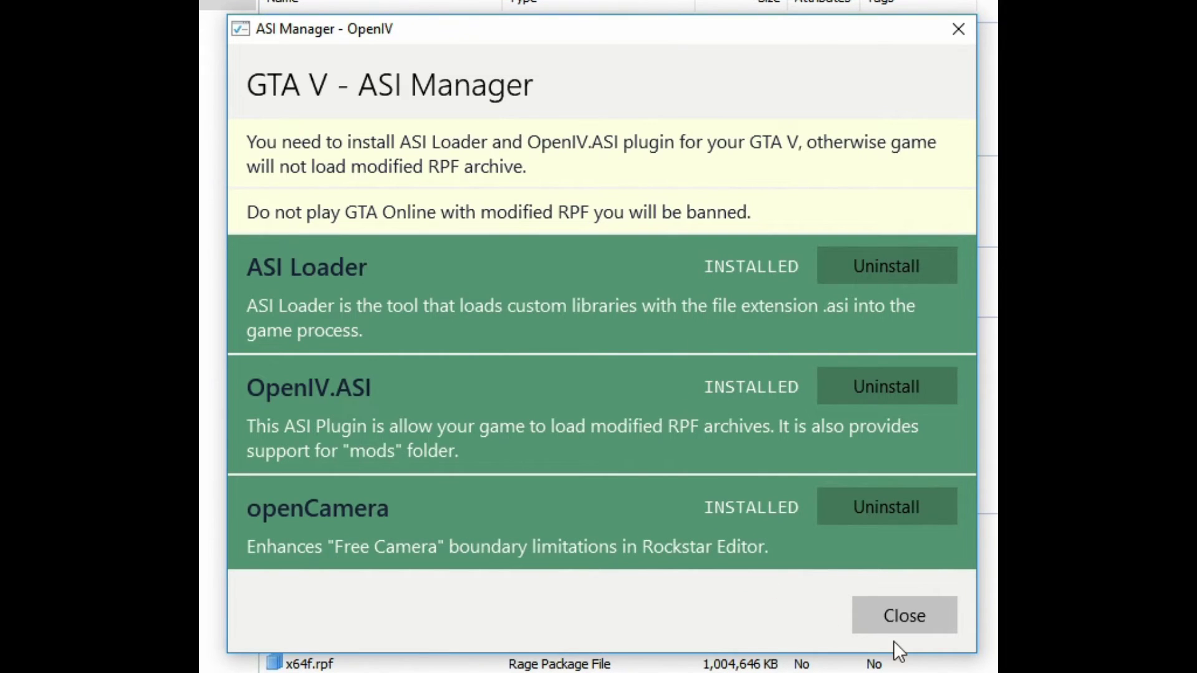
{"action": "left_click", "coordinate": [907, 624]}
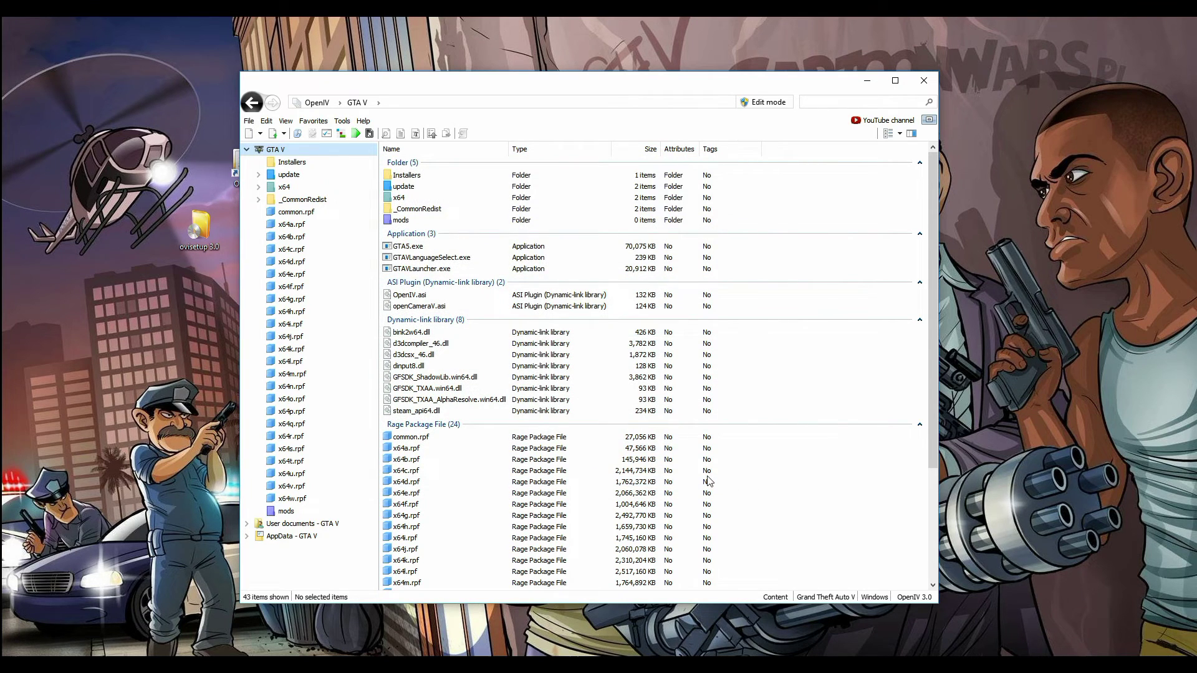